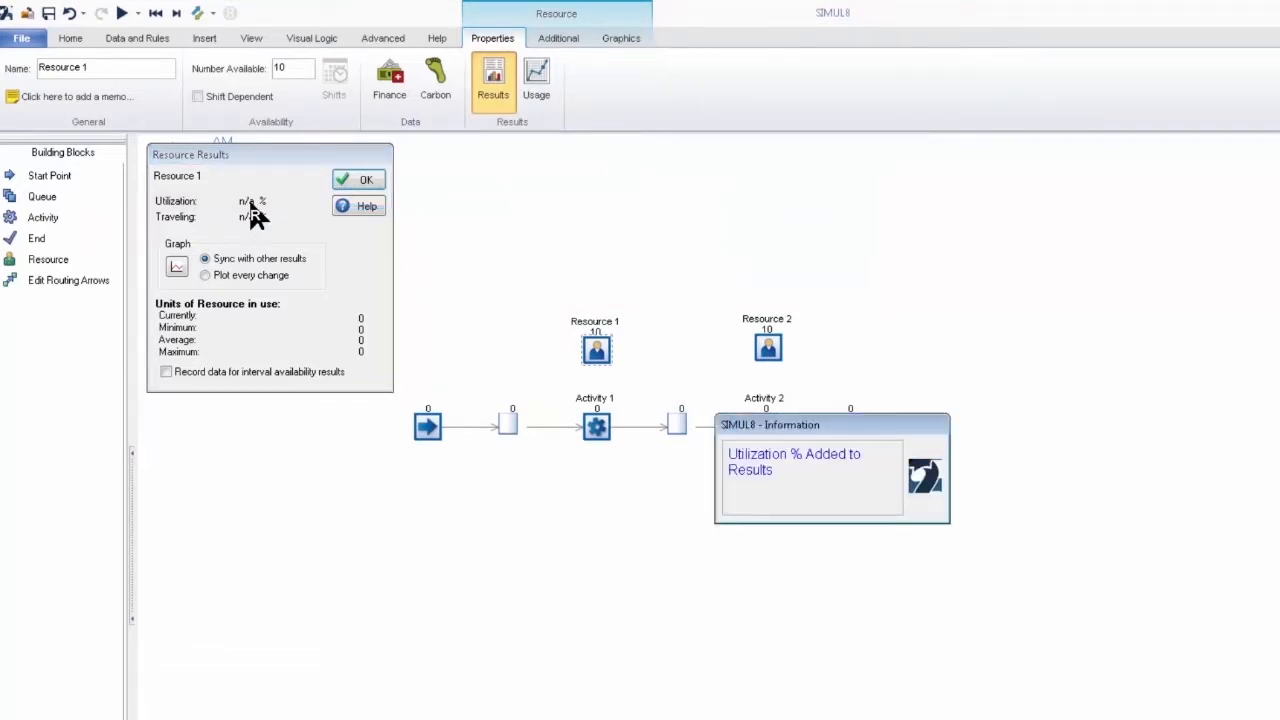
Step: Close Resource 1's results and add the utilization percentage of Resource 2 to the model's tracked KPI results
click(365, 181)
click(767, 347)
click(493, 95)
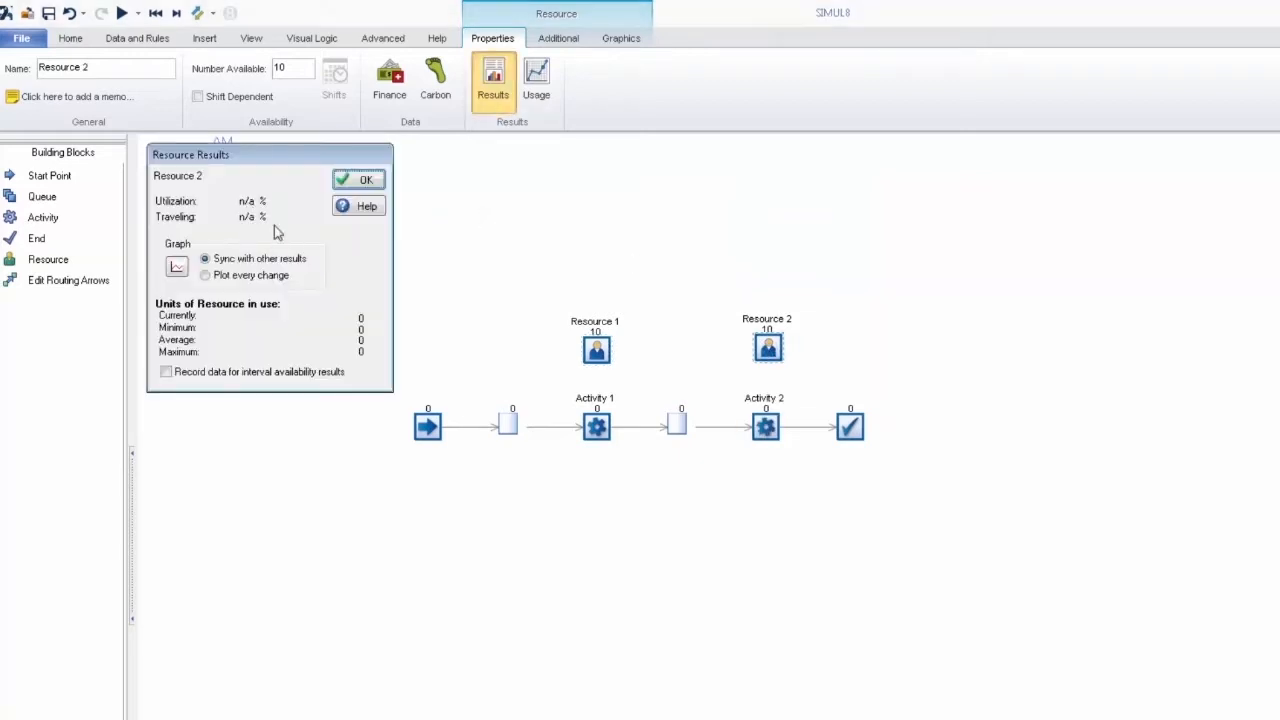
click(250, 204)
click(363, 184)
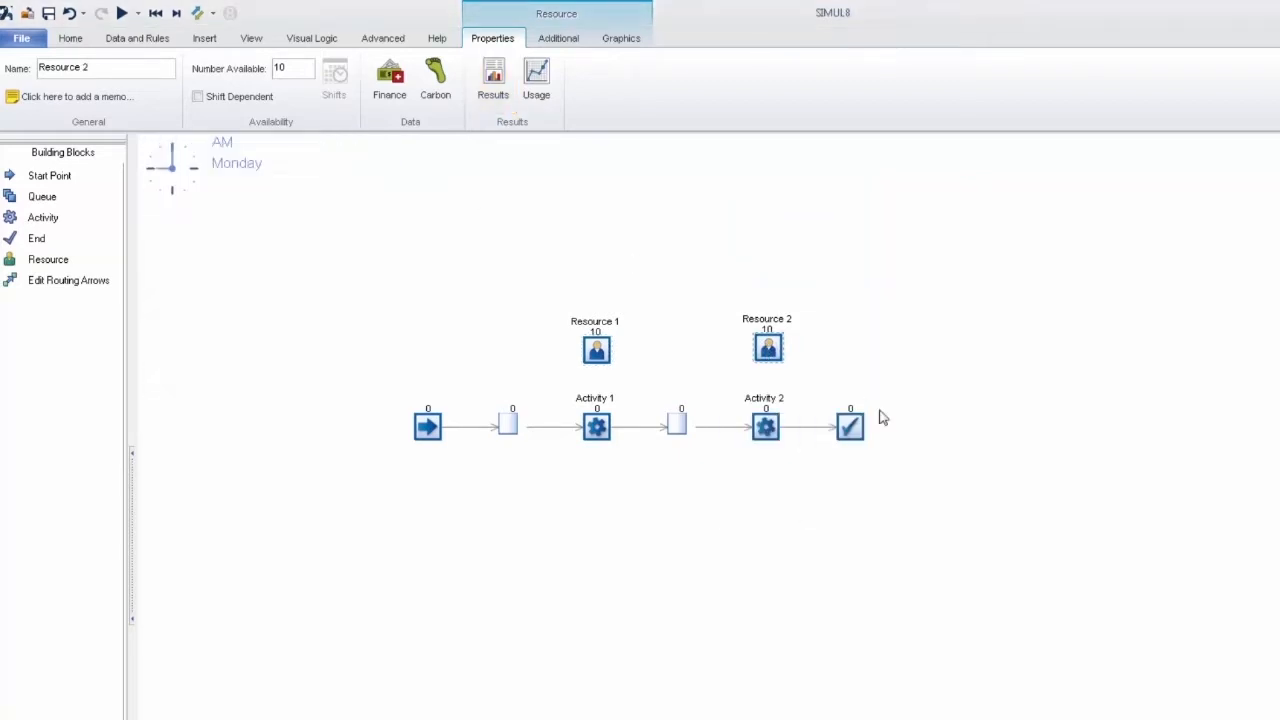
Step: Add the work completed result of the End 1 object to the model's tracked KPI results
click(850, 427)
click(315, 80)
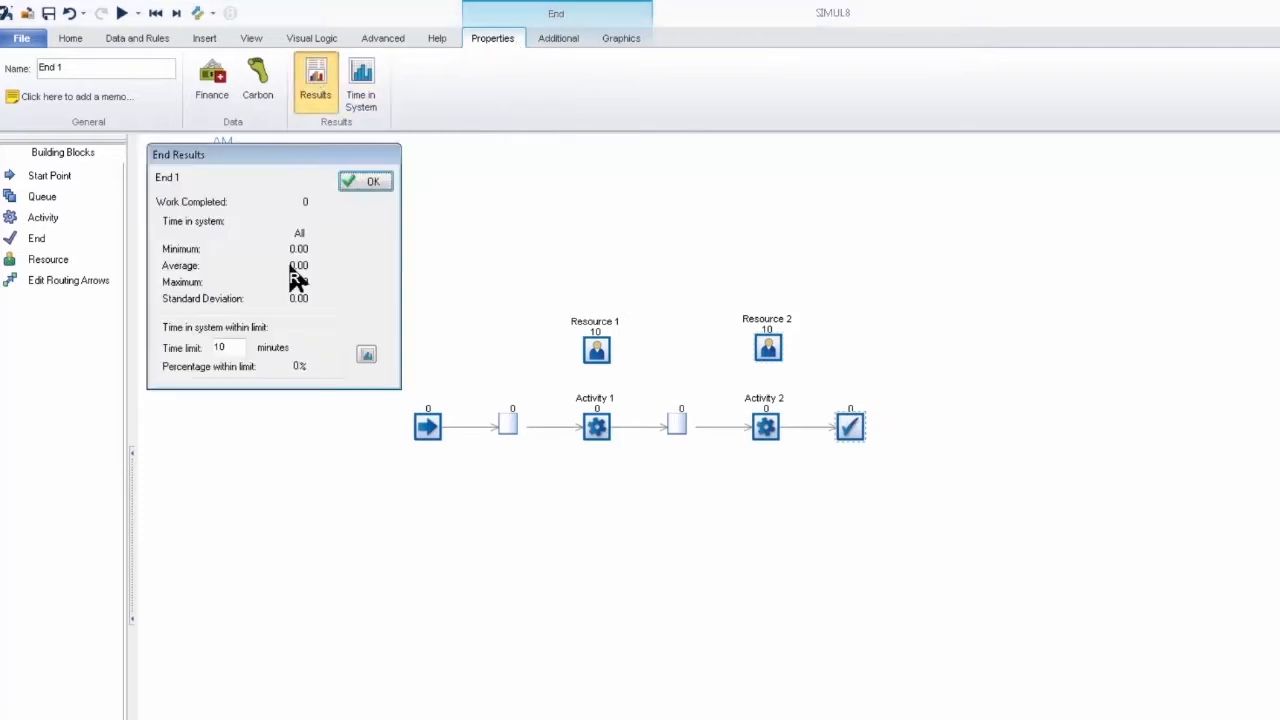
click(306, 204)
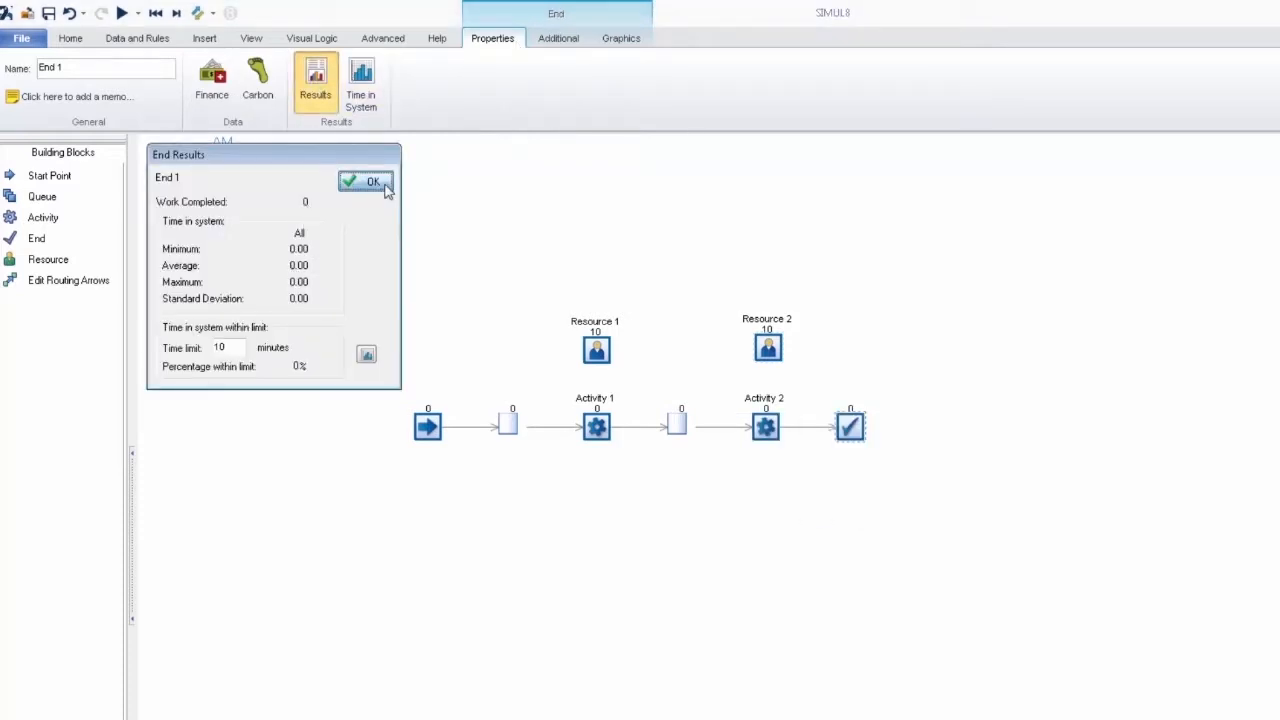
click(365, 181)
Step: Add Resource 1 Utilization %, Resource 2 Utilization % and End 1 Number Completed to the Time Interval Results options
click(375, 110)
mouse_move(469, 270)
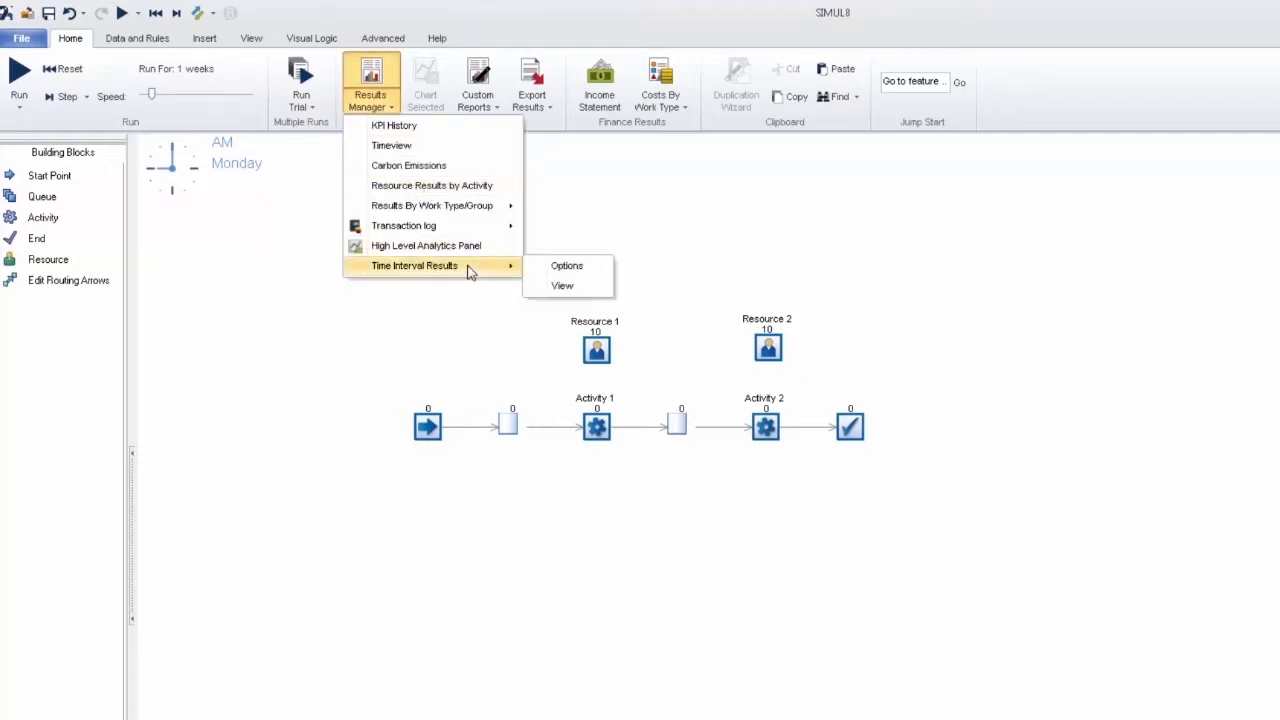
click(595, 268)
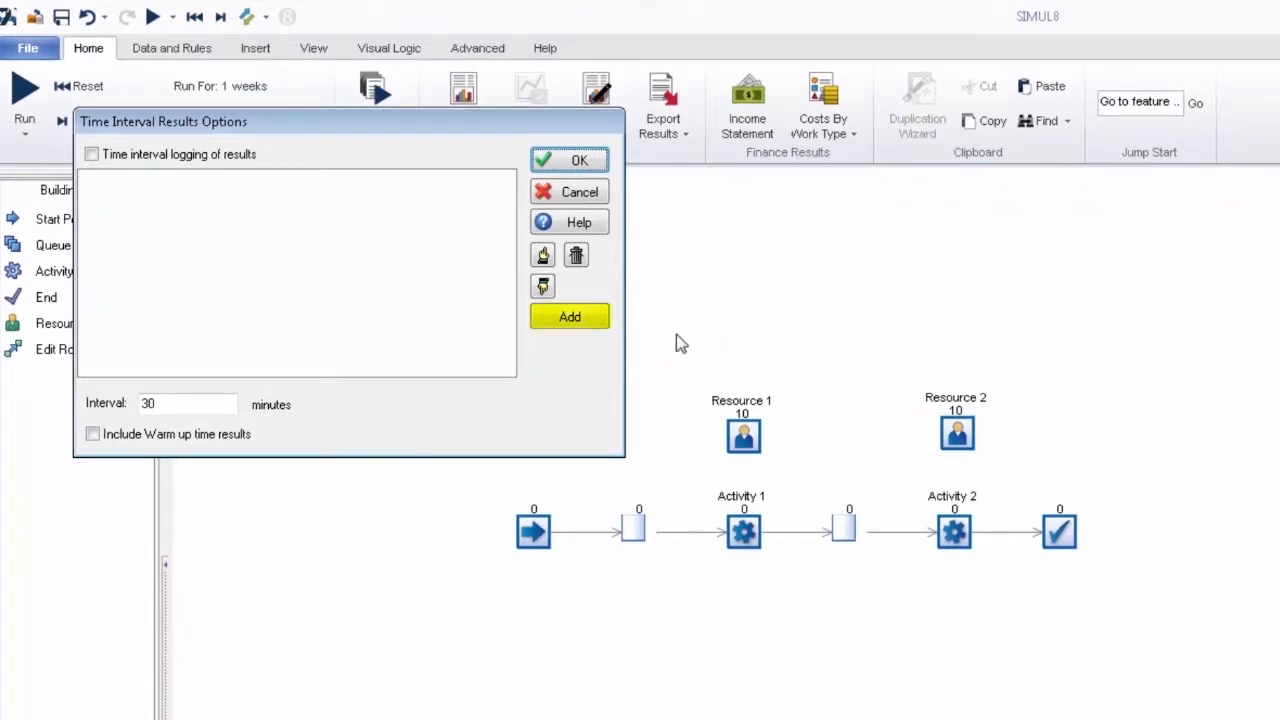
click(597, 328)
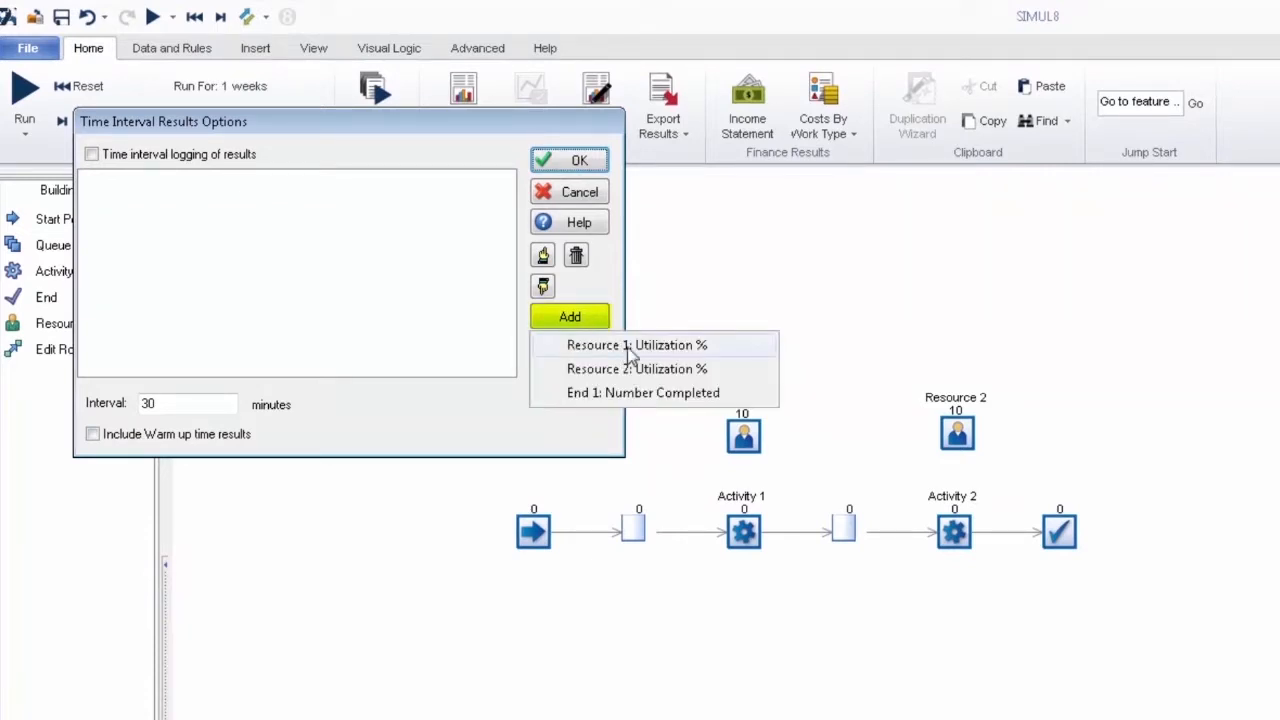
click(630, 346)
click(580, 320)
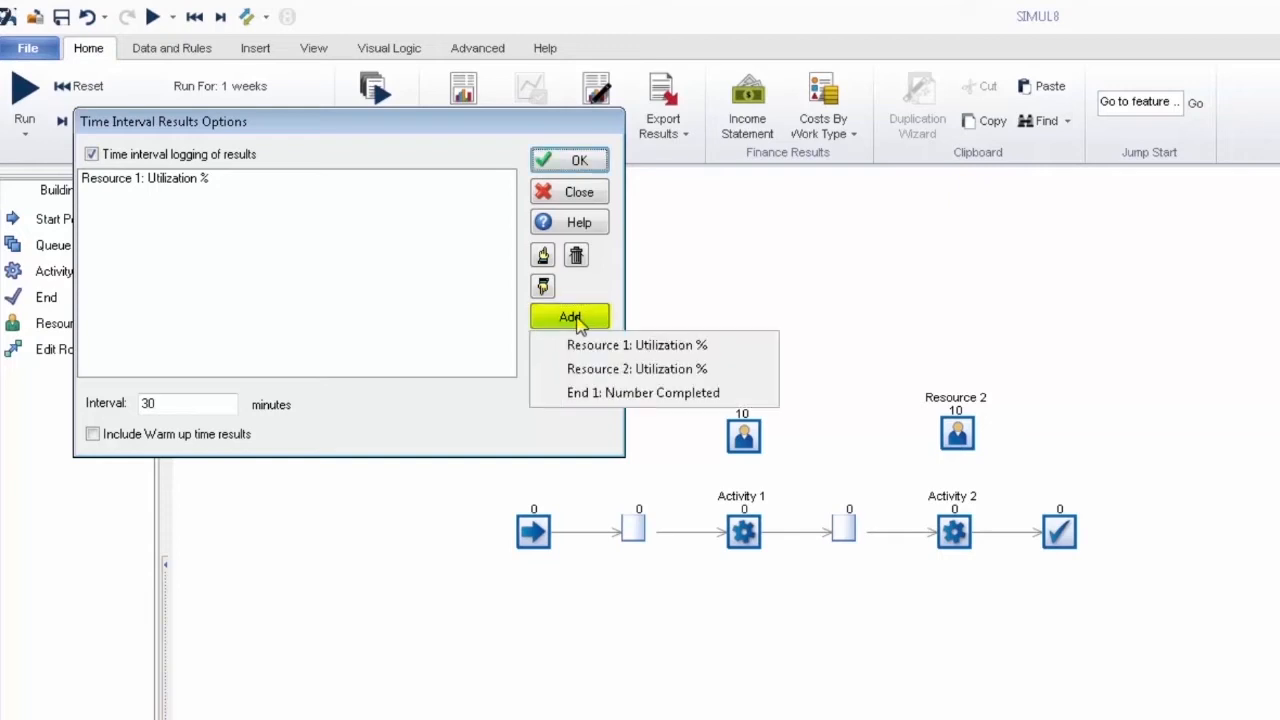
click(610, 370)
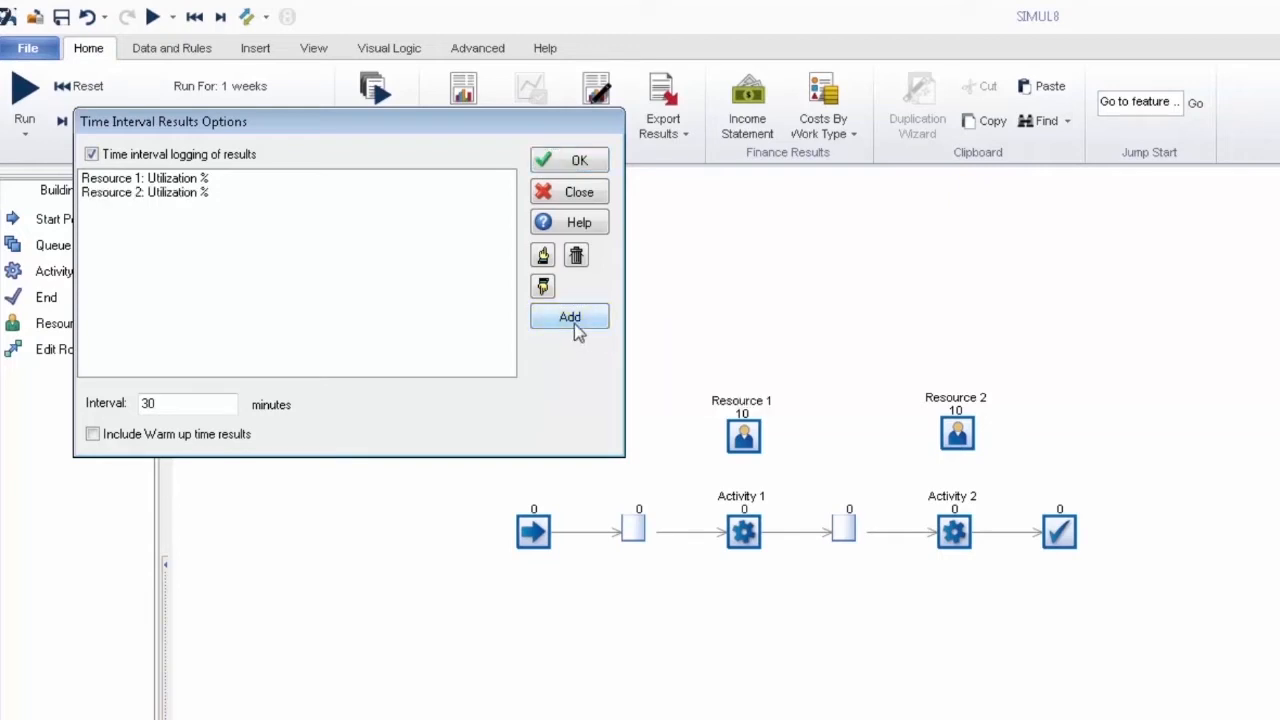
click(578, 322)
click(610, 392)
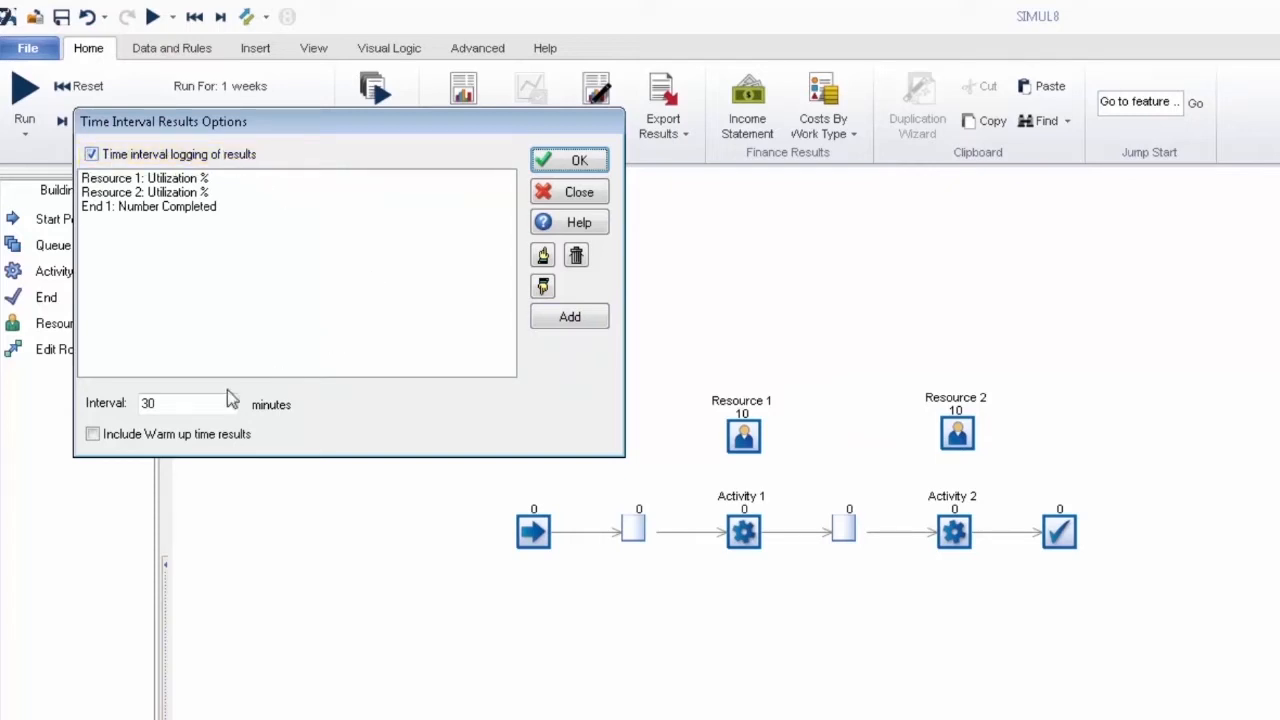
Step: Set the time interval results logging interval to 60 minutes and accept the options
click(195, 404)
drag(163, 404, 122, 404)
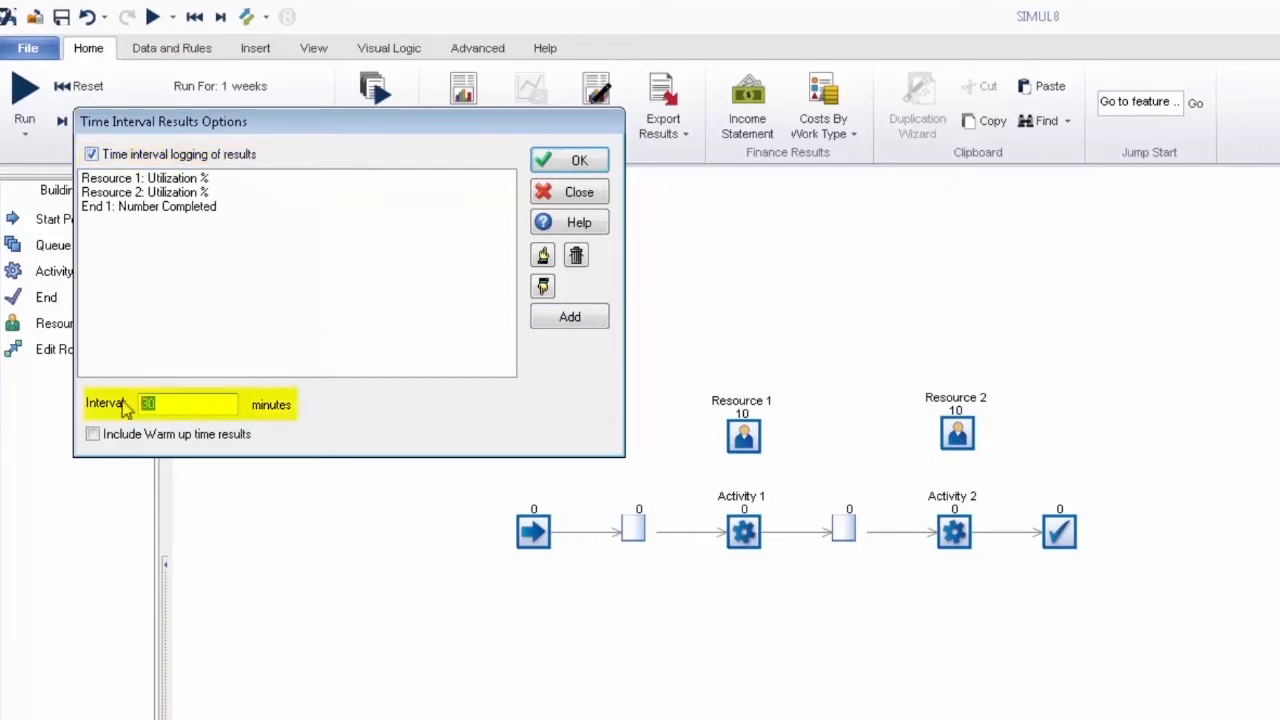
text(60)
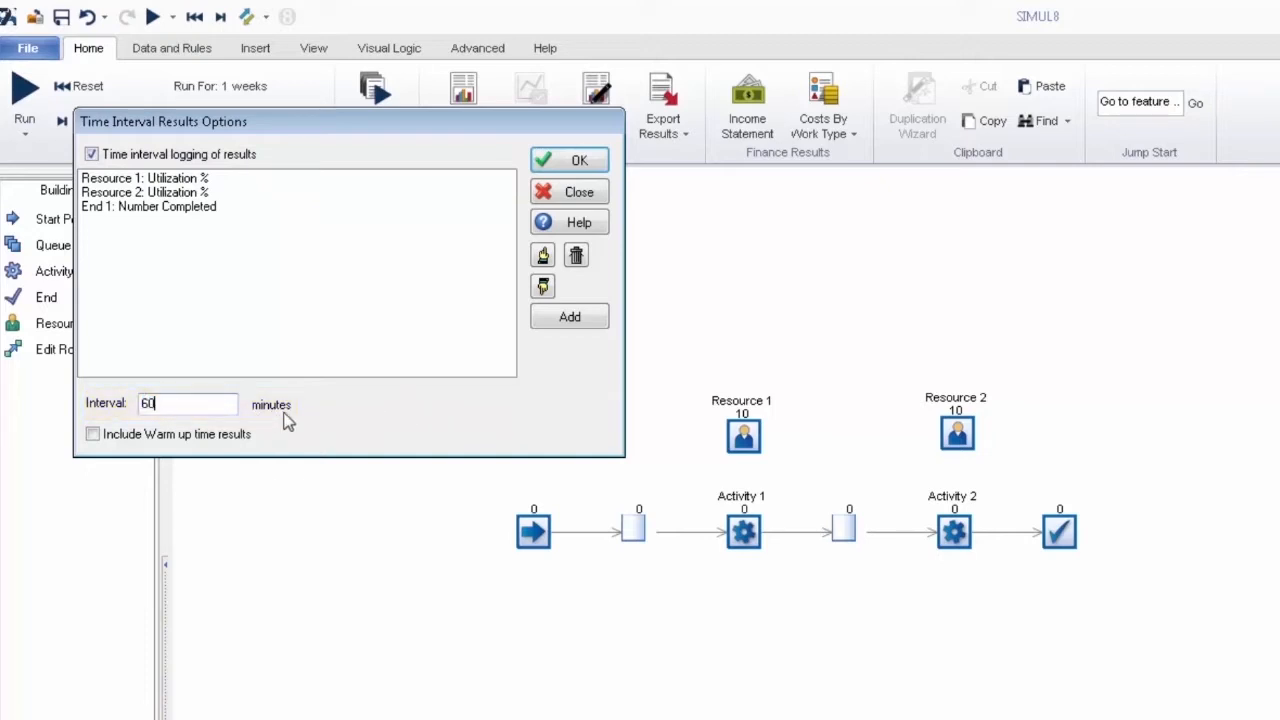
click(572, 160)
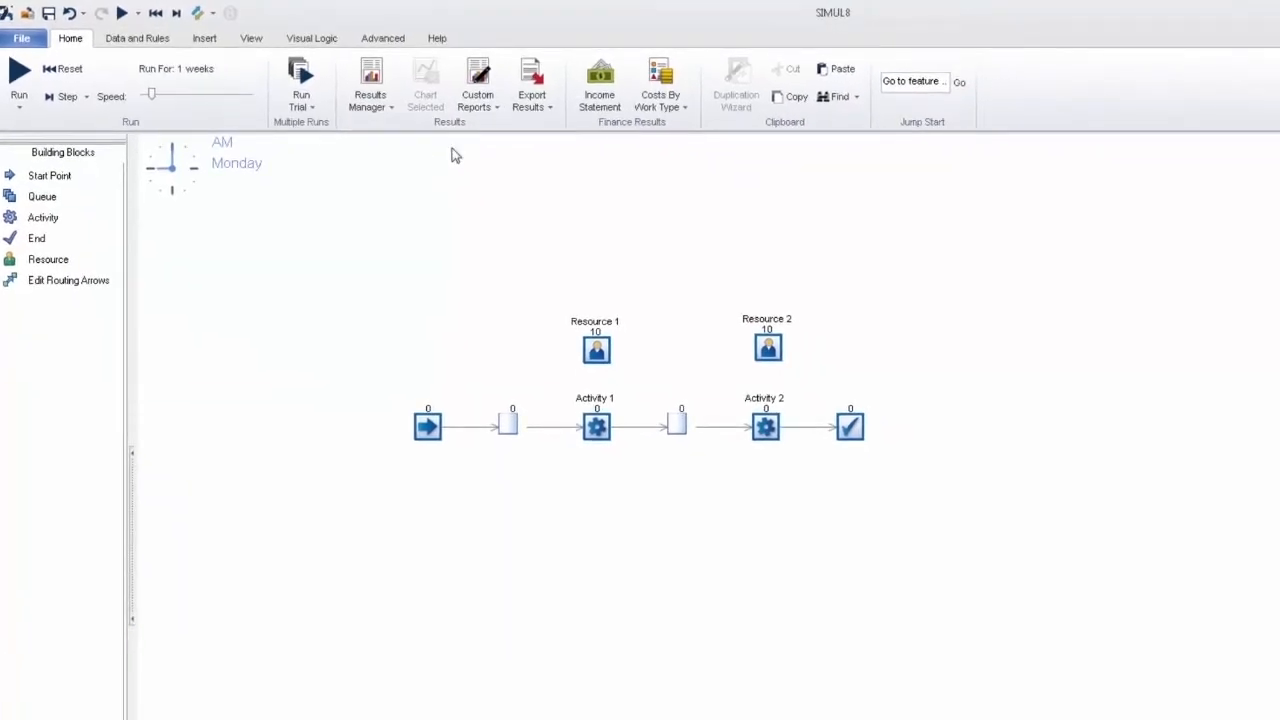
Step: Run the one-week simulation and raise its speed close to the maximum
click(19, 76)
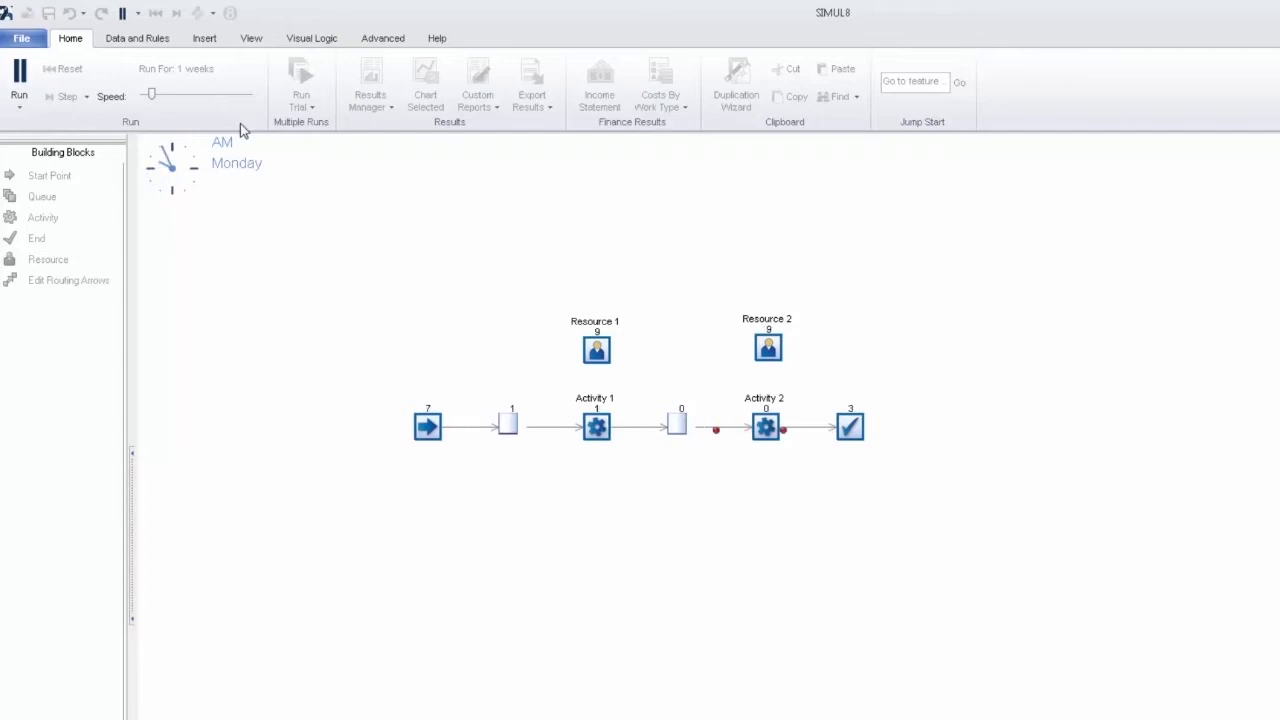
drag(153, 96, 240, 96)
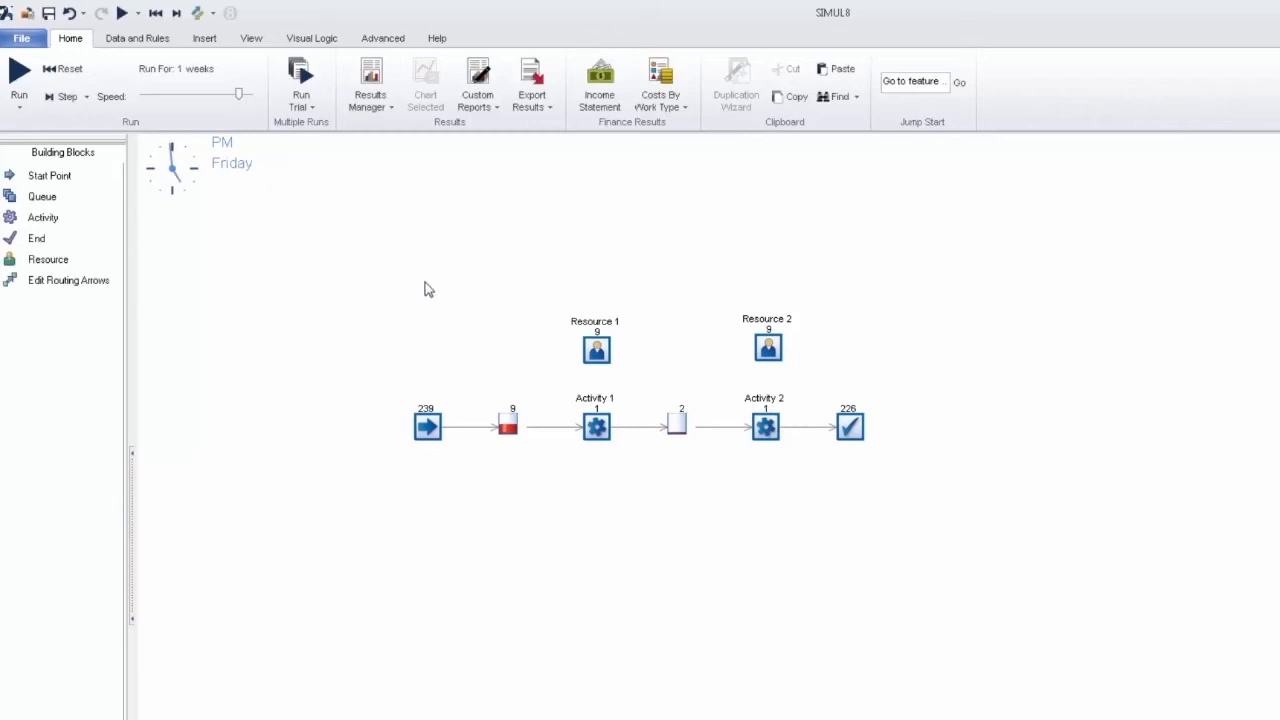
Step: View the Time Interval Results sheet, widening its columns so the interval and resource utilization headings are readable
click(381, 115)
mouse_move(447, 265)
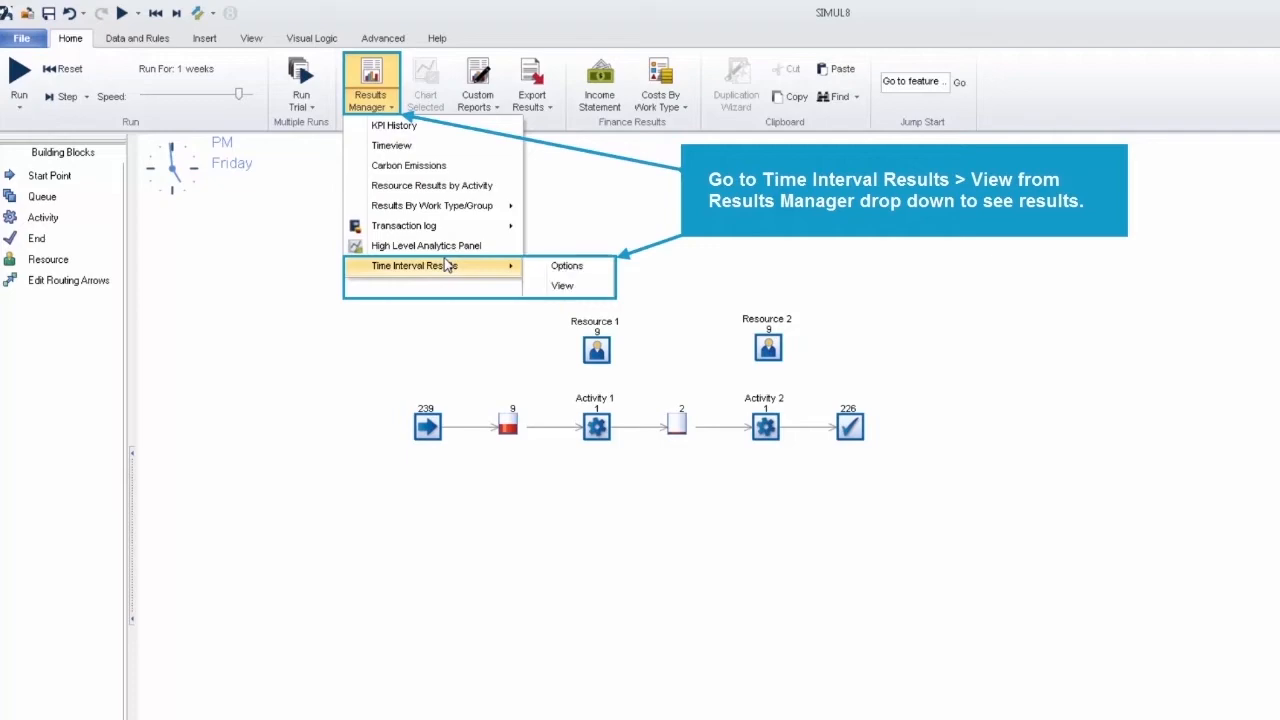
click(563, 286)
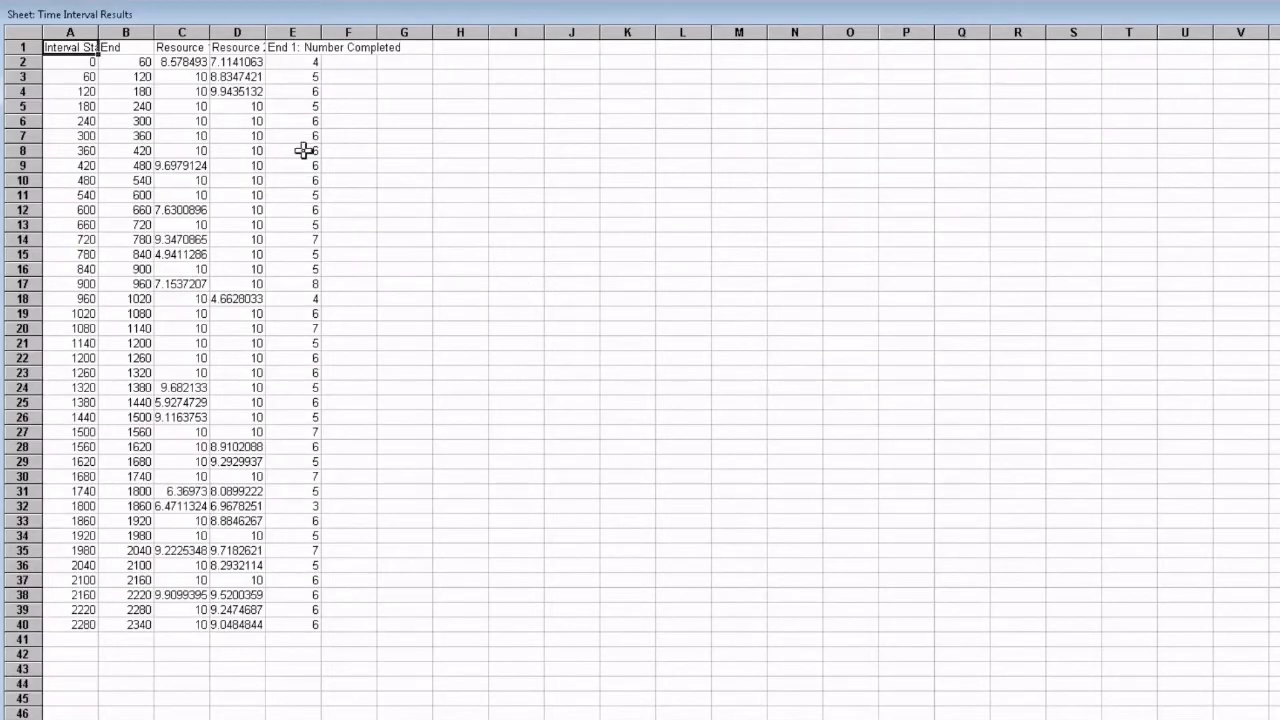
drag(99, 34, 128, 34)
double_click(241, 33)
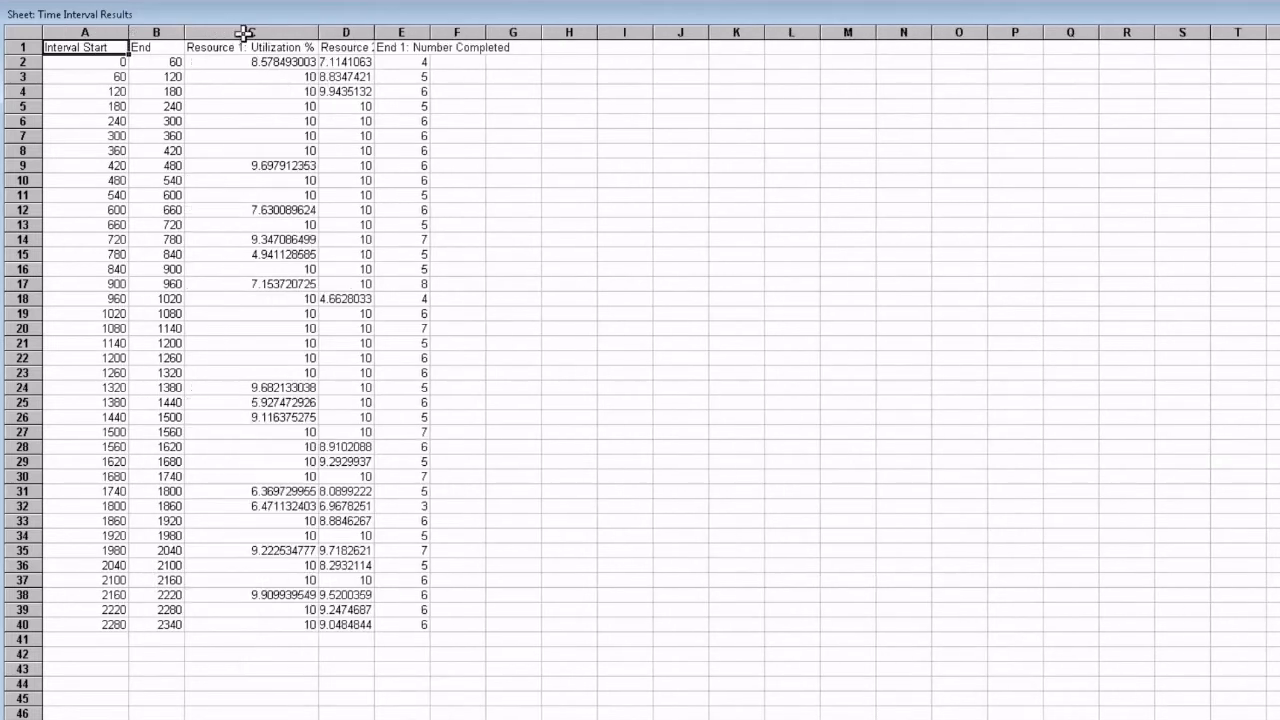
double_click(370, 33)
click(684, 75)
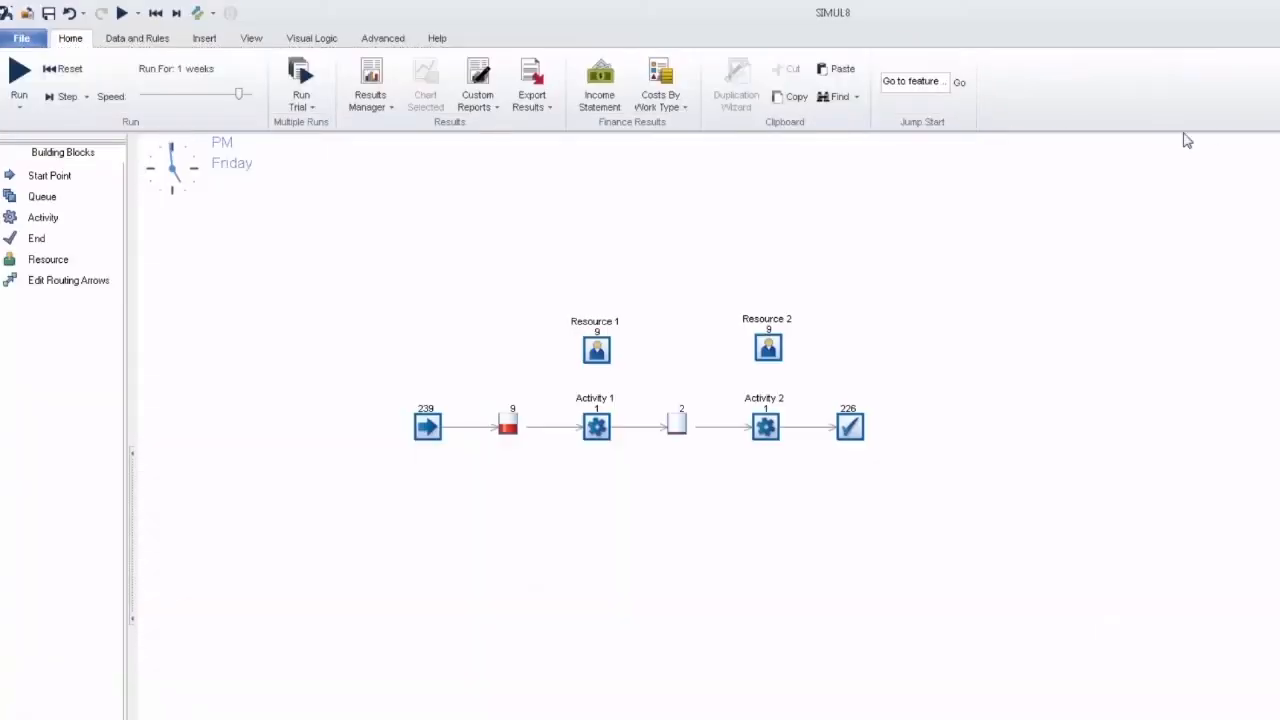
Step: Open the Time Interval Results spreadsheet from the model's list of spreadsheets
click(160, 40)
click(420, 110)
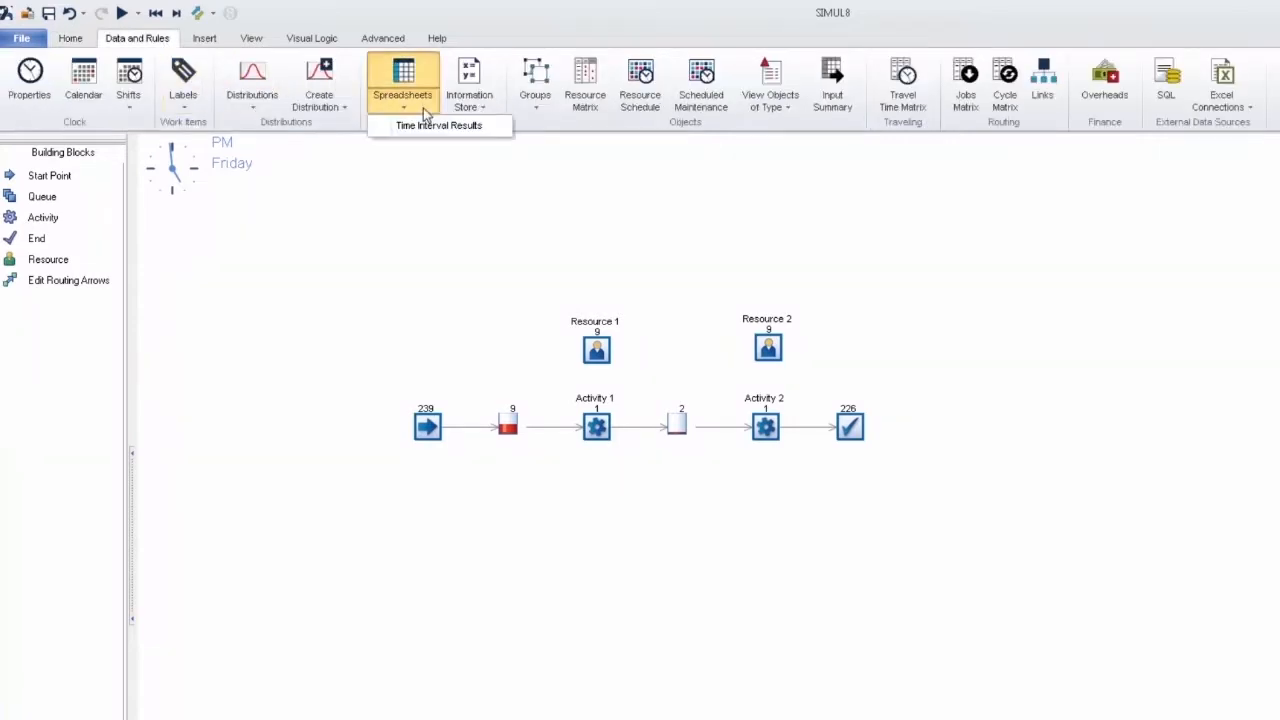
click(493, 130)
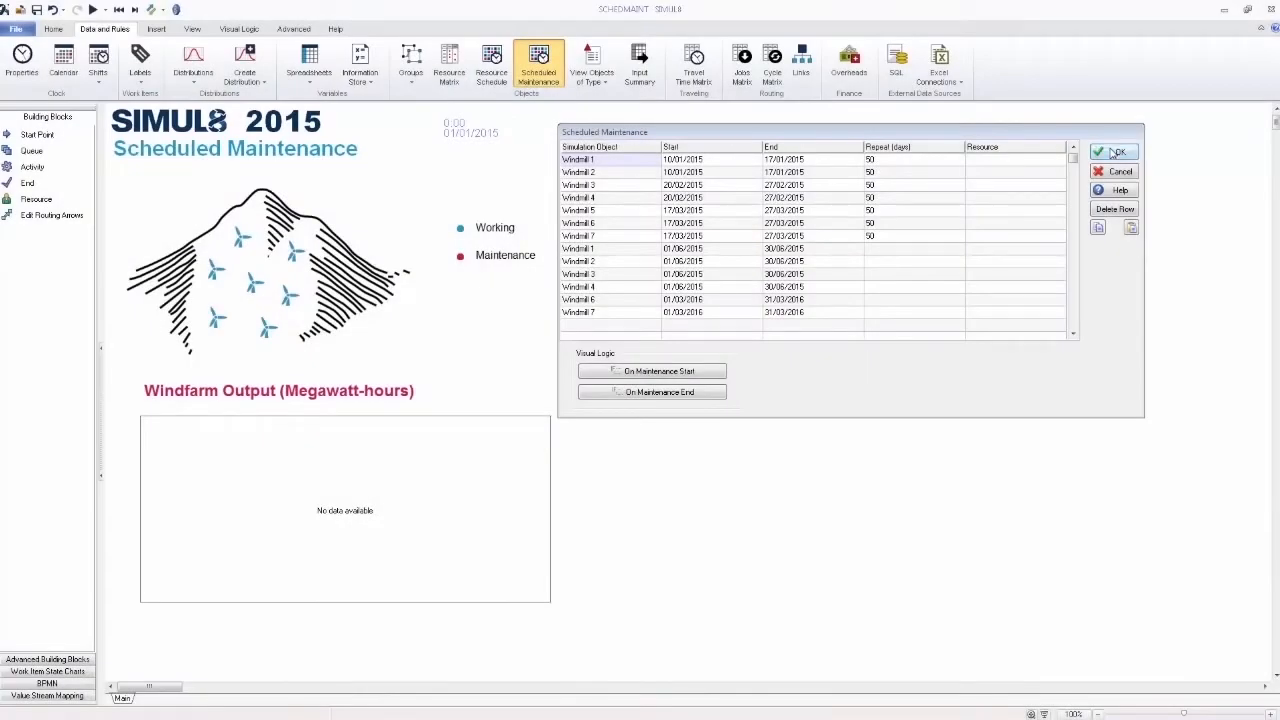
Step: Accept the Scheduled Maintenance table, run the windfarm simulation and view its KPIs in the Results Manager
click(1113, 152)
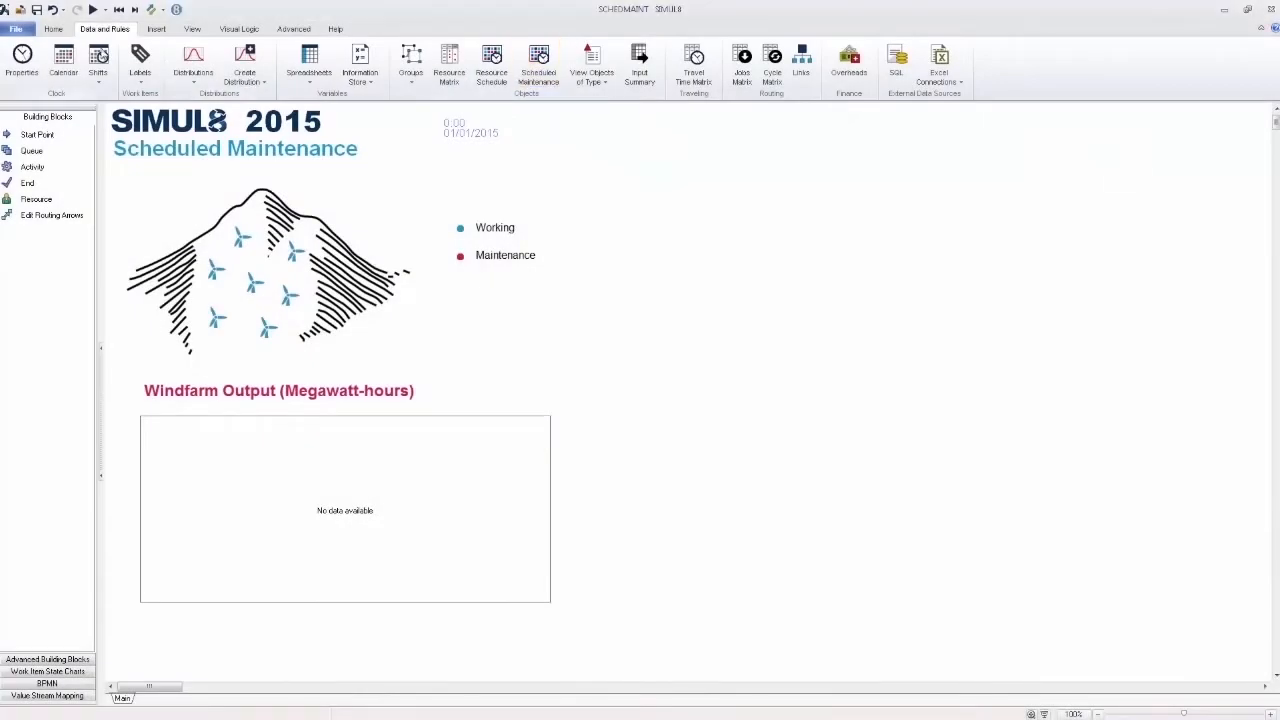
click(92, 9)
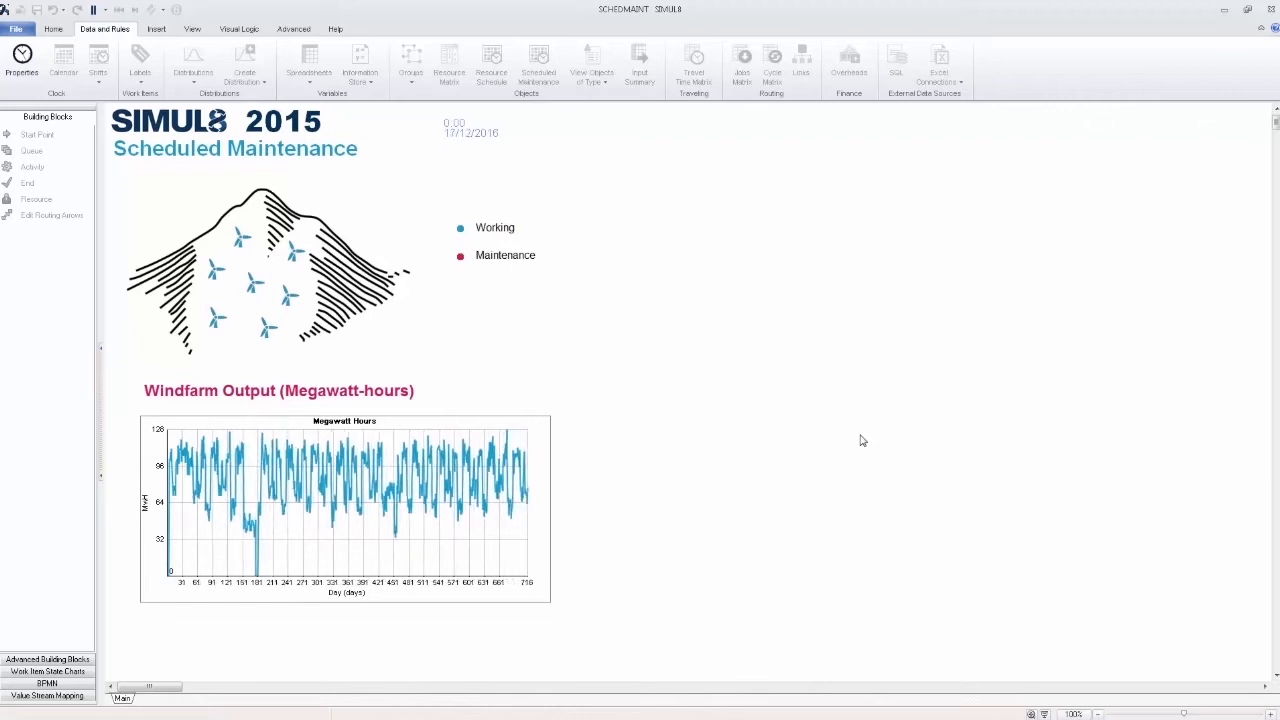
click(55, 28)
click(279, 63)
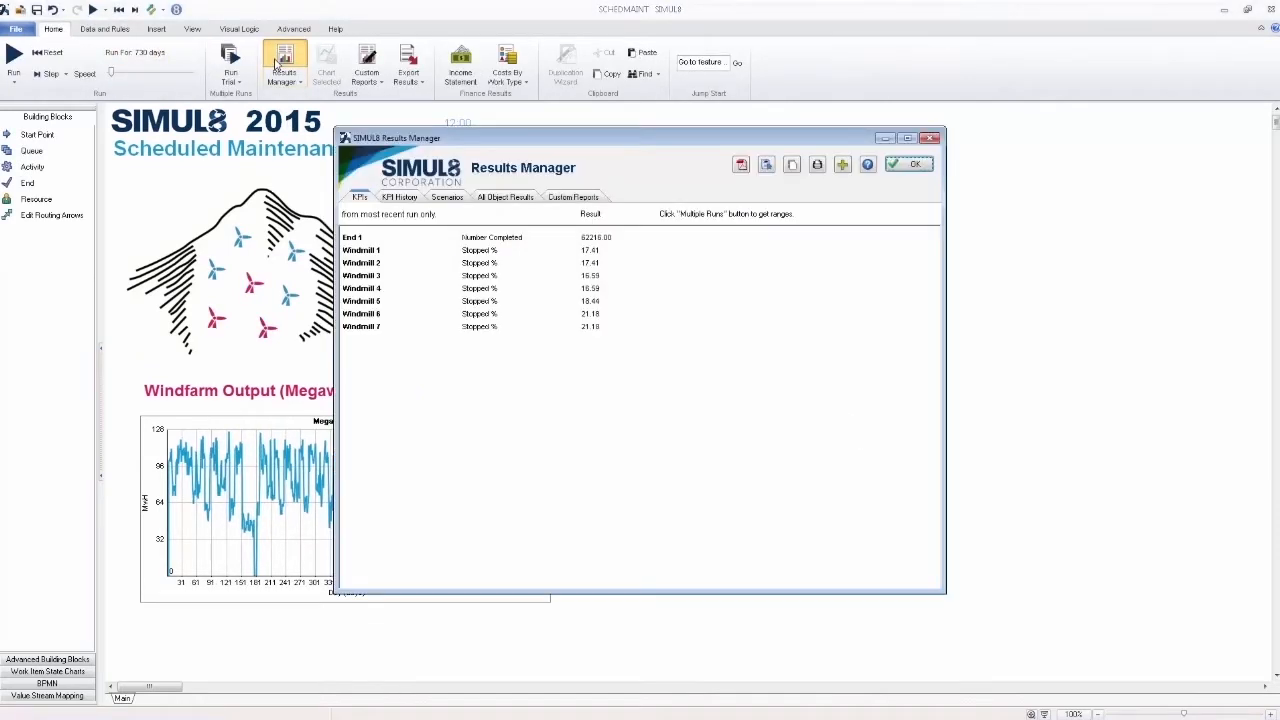
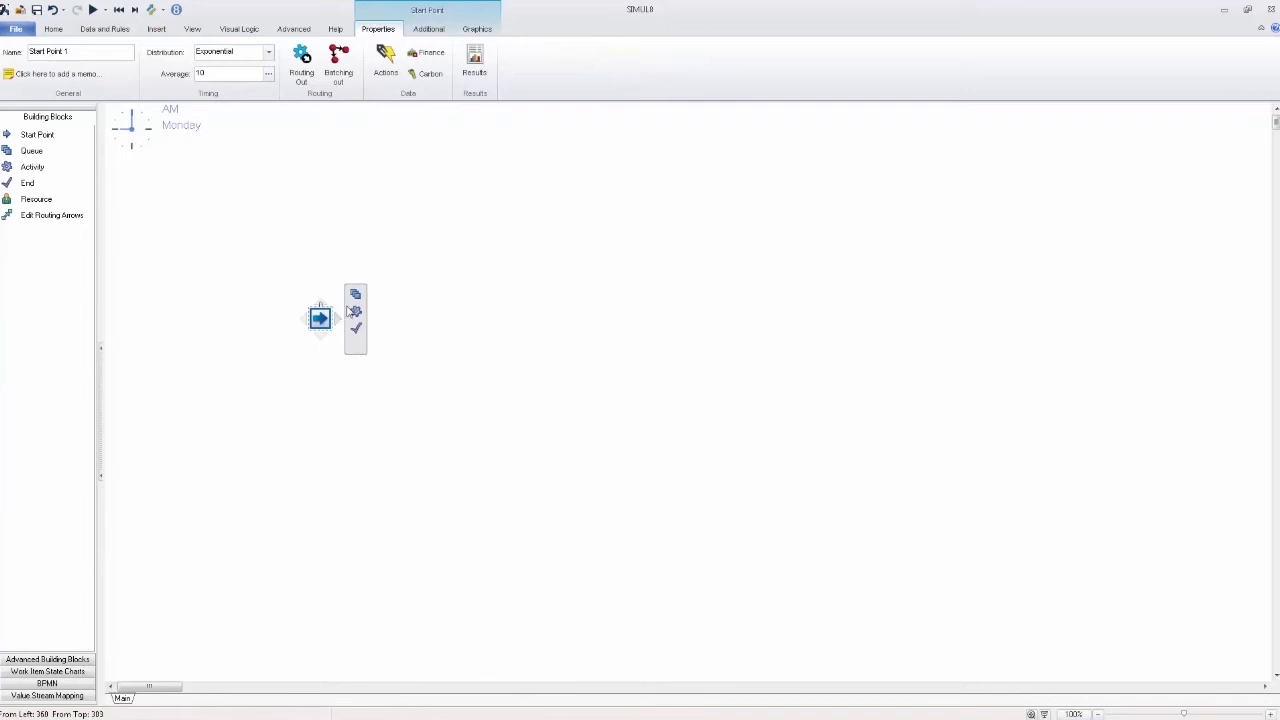
Step: Extend the start point into a linked process flow with a queue, an activity and an end
click(420, 310)
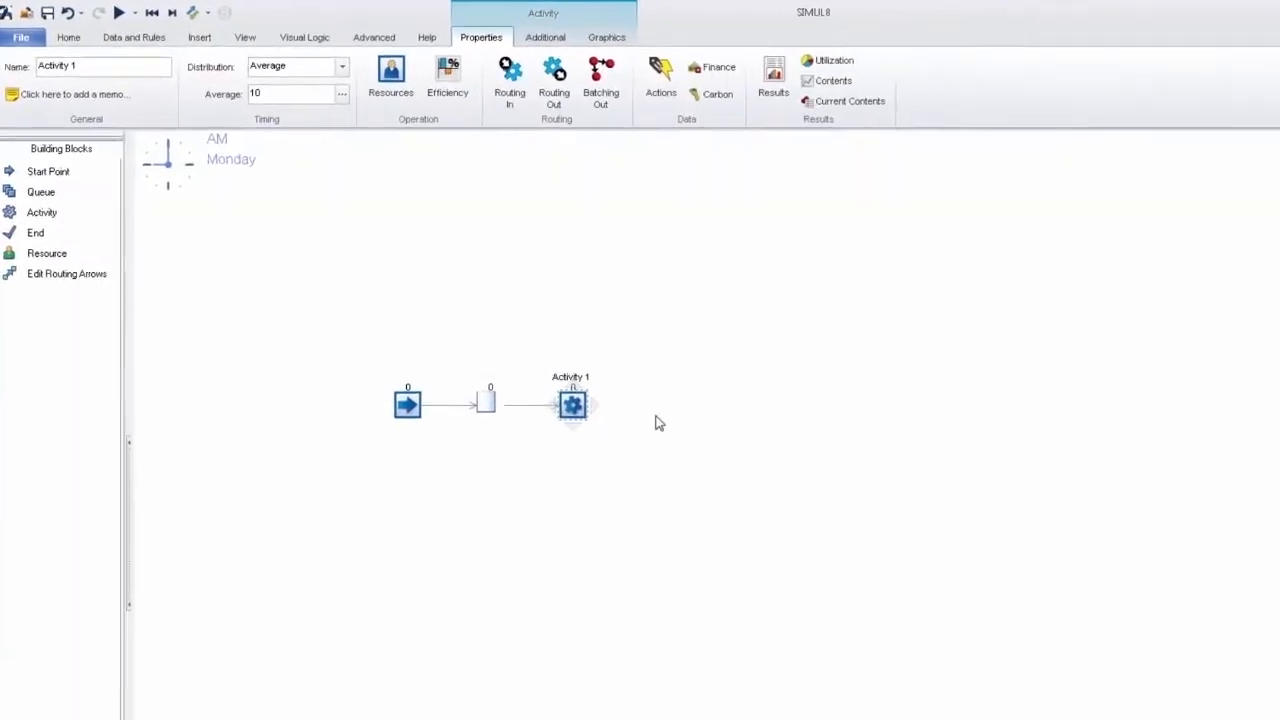
click(614, 417)
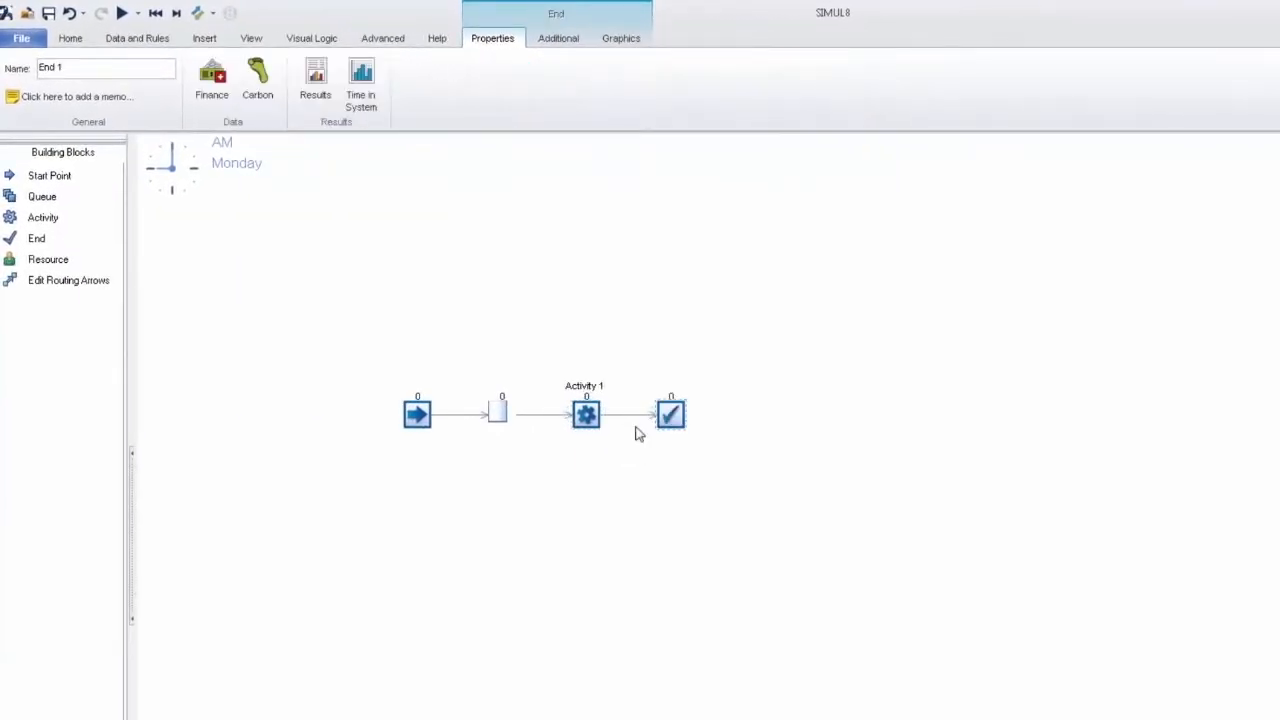
click(586, 364)
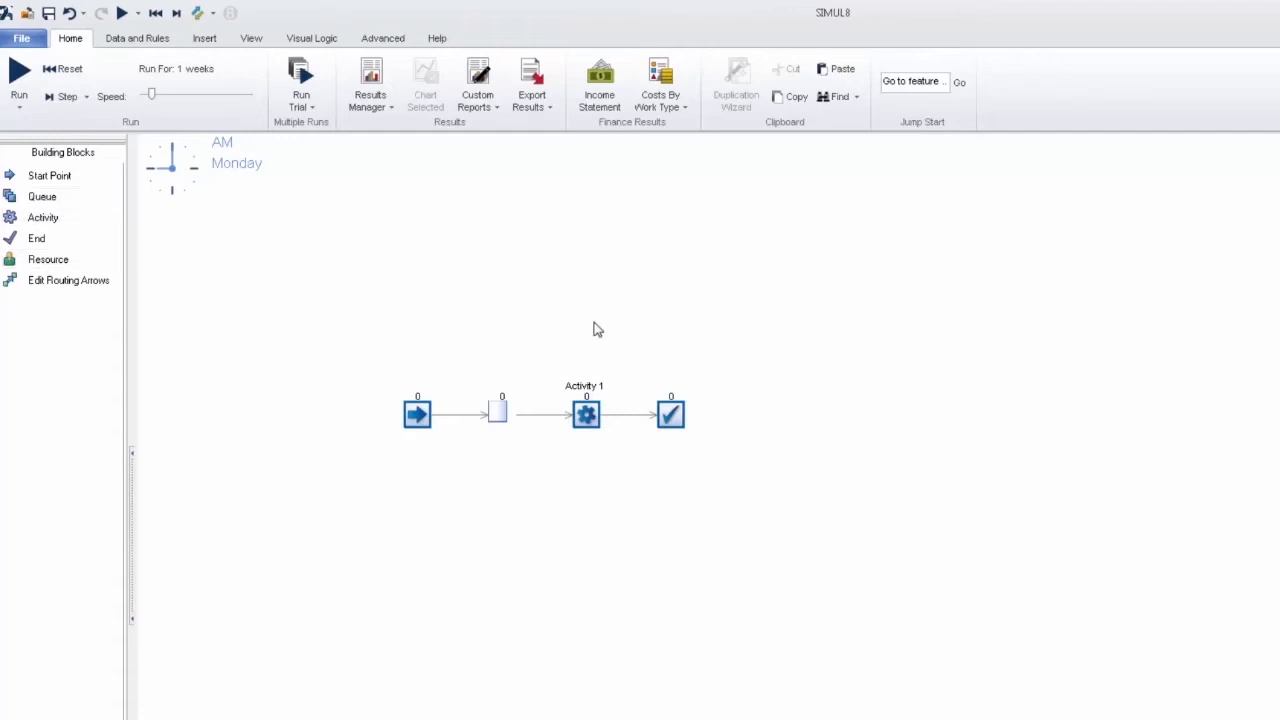
Step: Add a second queue above Activity 1 and route it into the activity
click(592, 328)
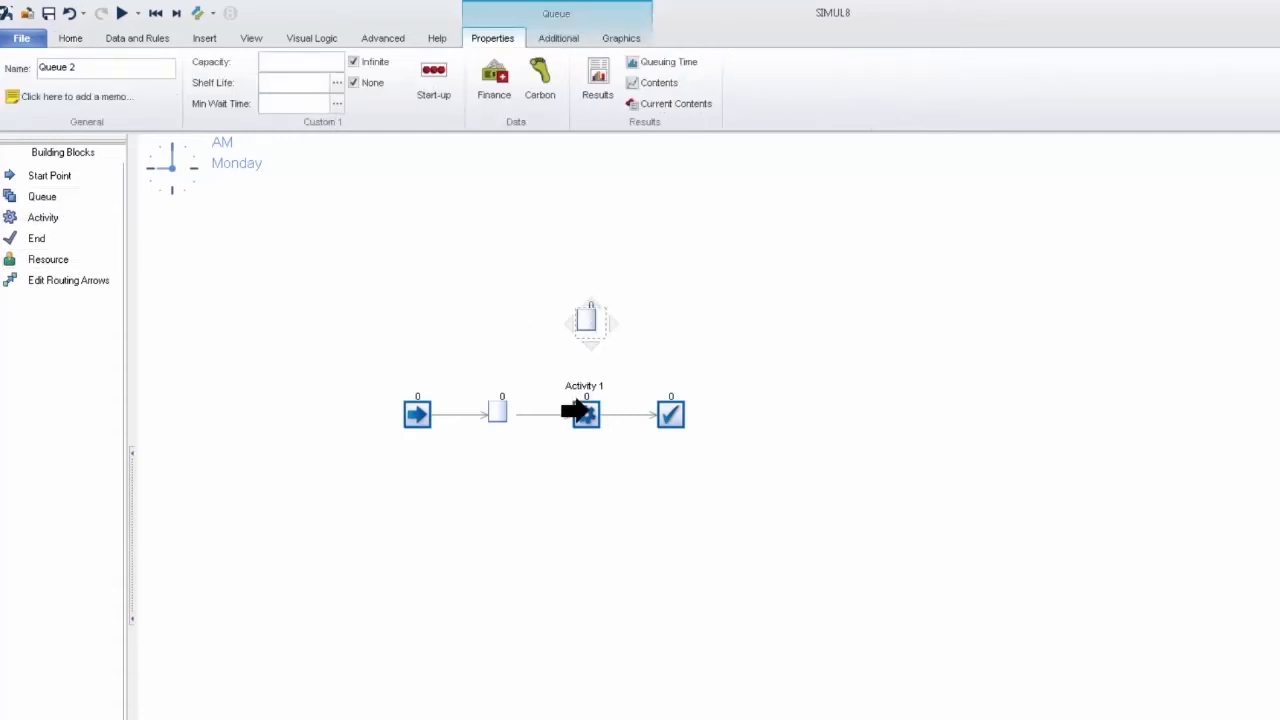
drag(585, 410, 590, 414)
drag(587, 321, 581, 321)
click(642, 318)
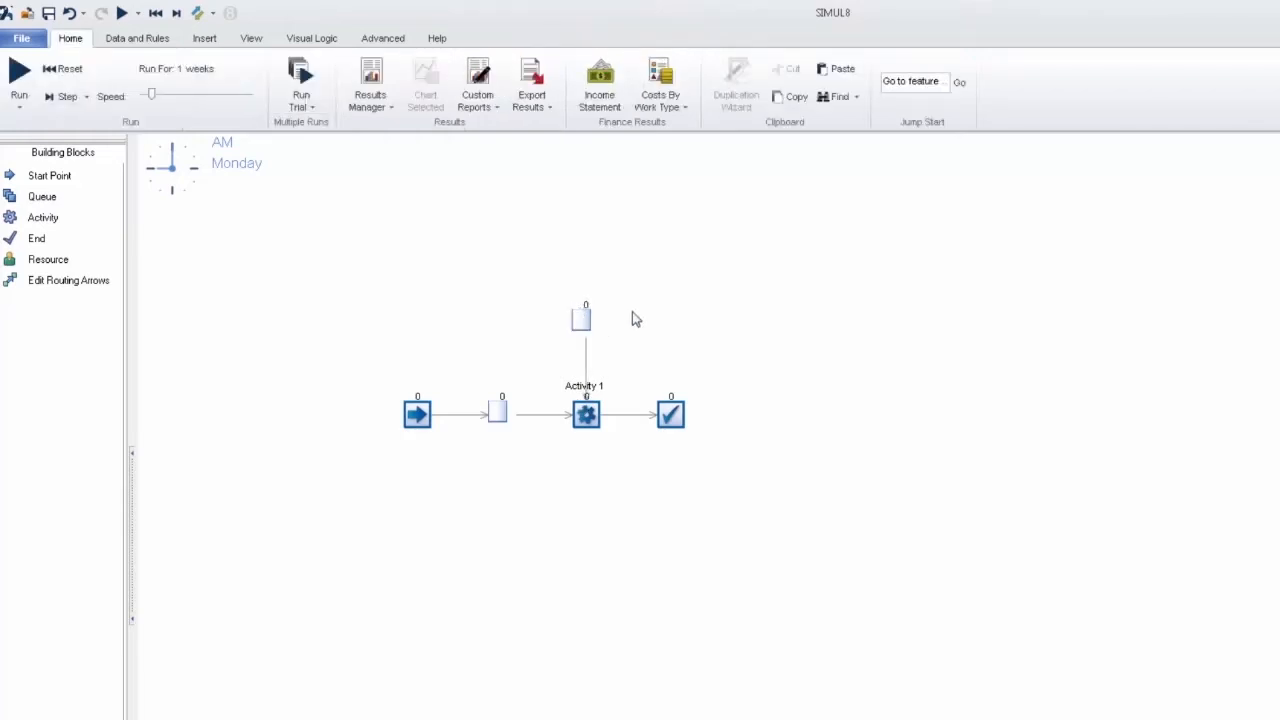
Step: Rename the queue above Activity 1 as Component Storage and set its number of items at start to 100
click(590, 324)
click(105, 70)
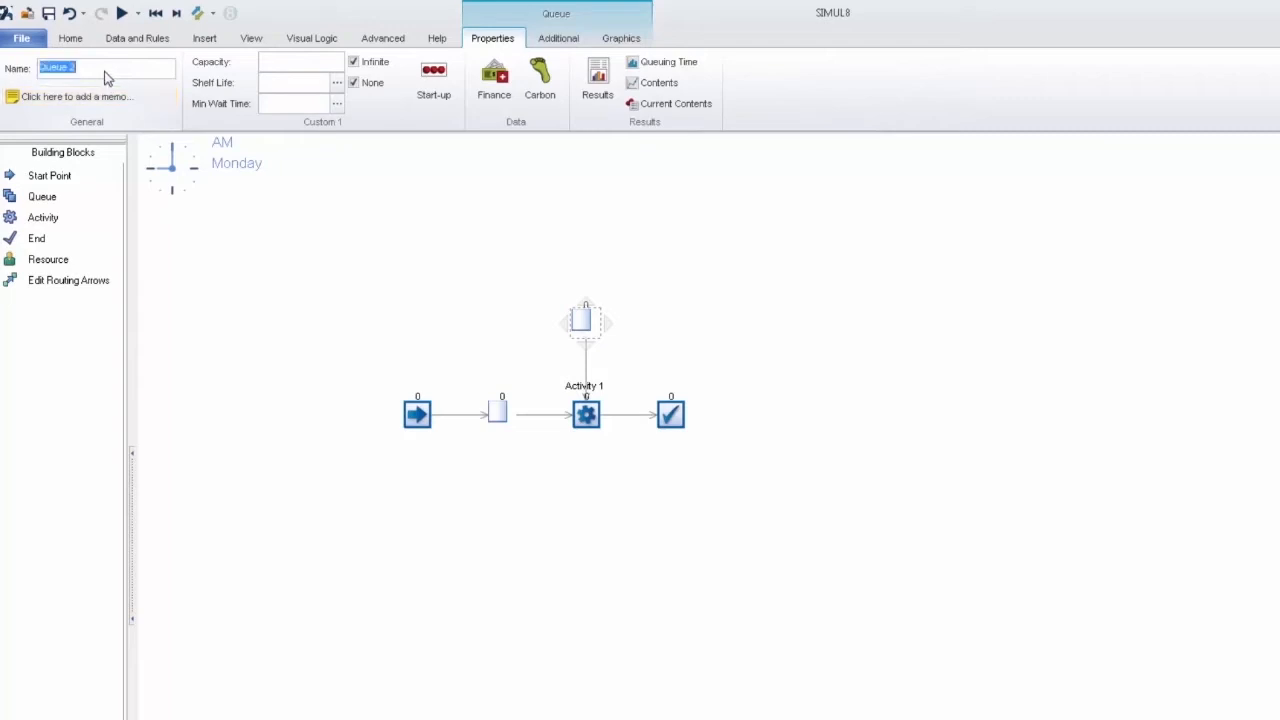
text(Component Storage)
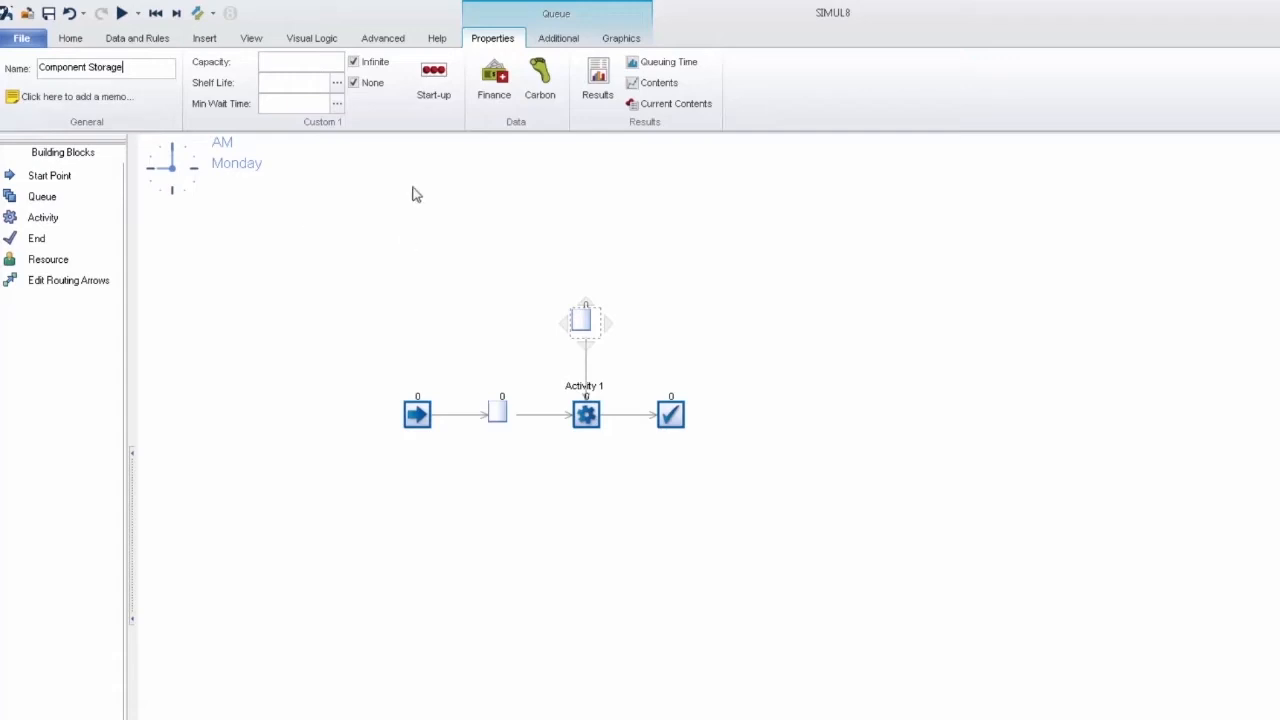
click(445, 96)
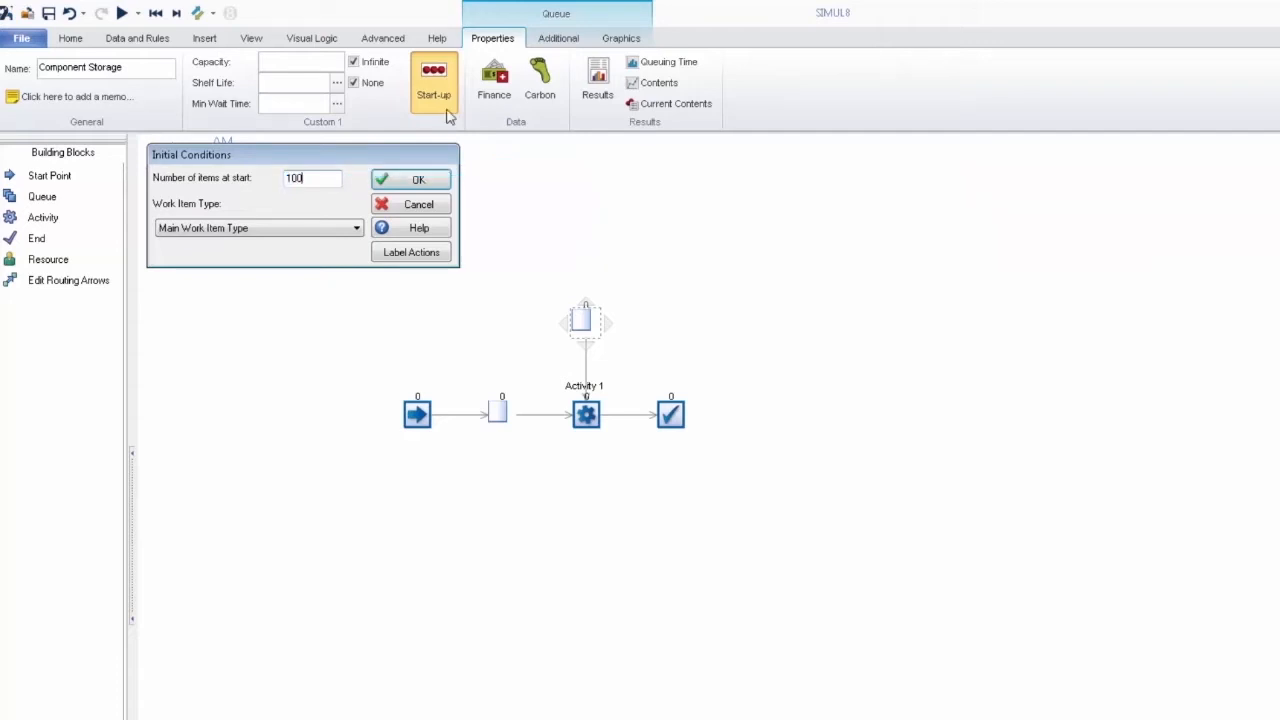
click(418, 180)
click(463, 246)
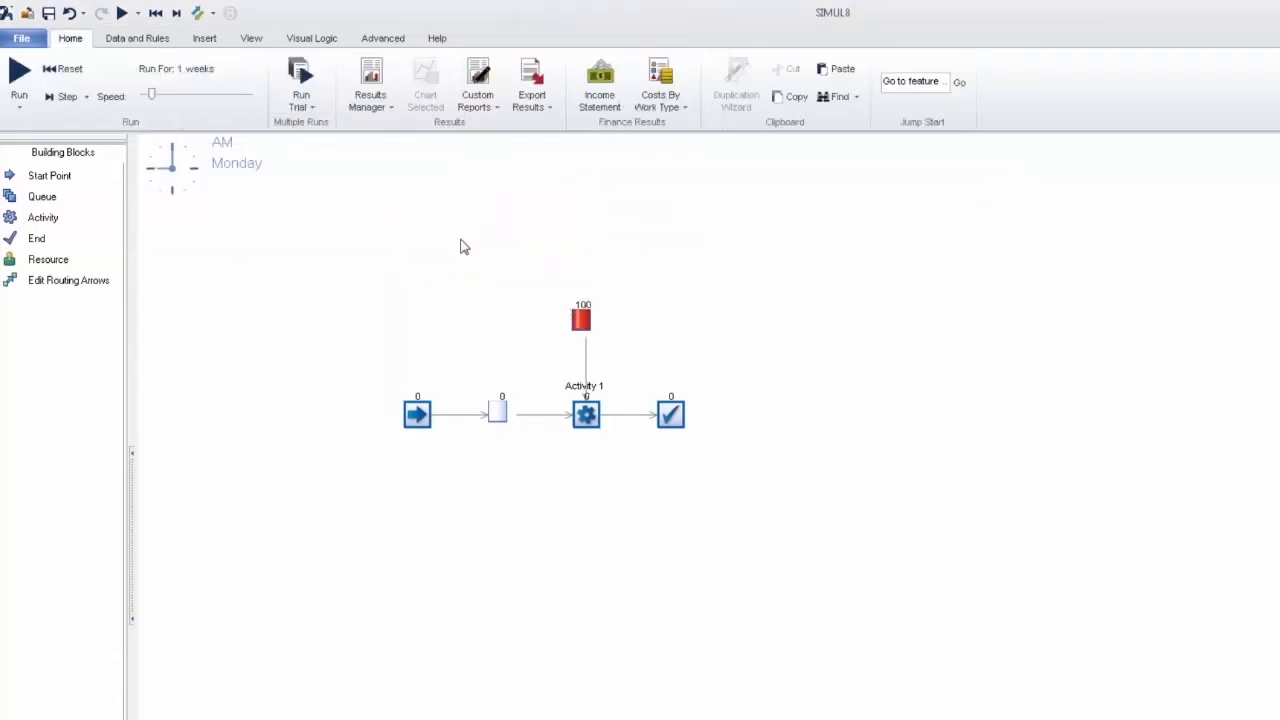
Step: Set Activity 1's routing in discipline to Collect and enable the Label / Sheet option
click(585, 416)
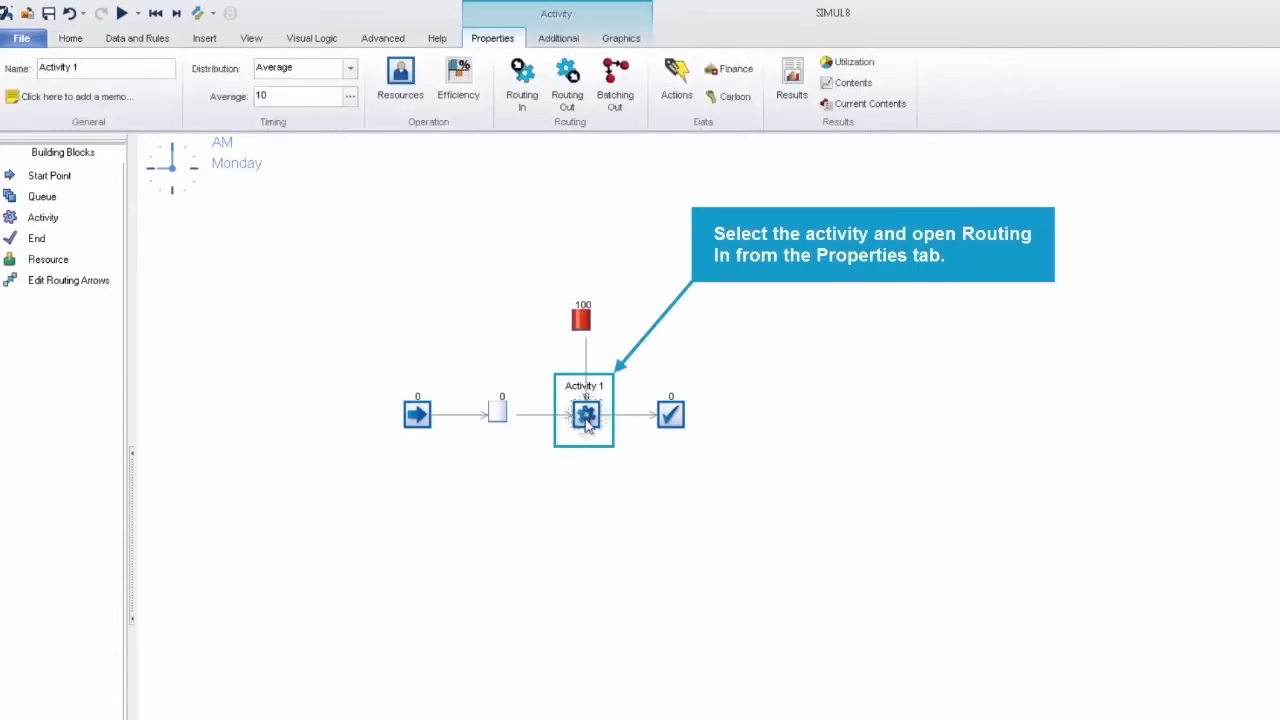
click(522, 84)
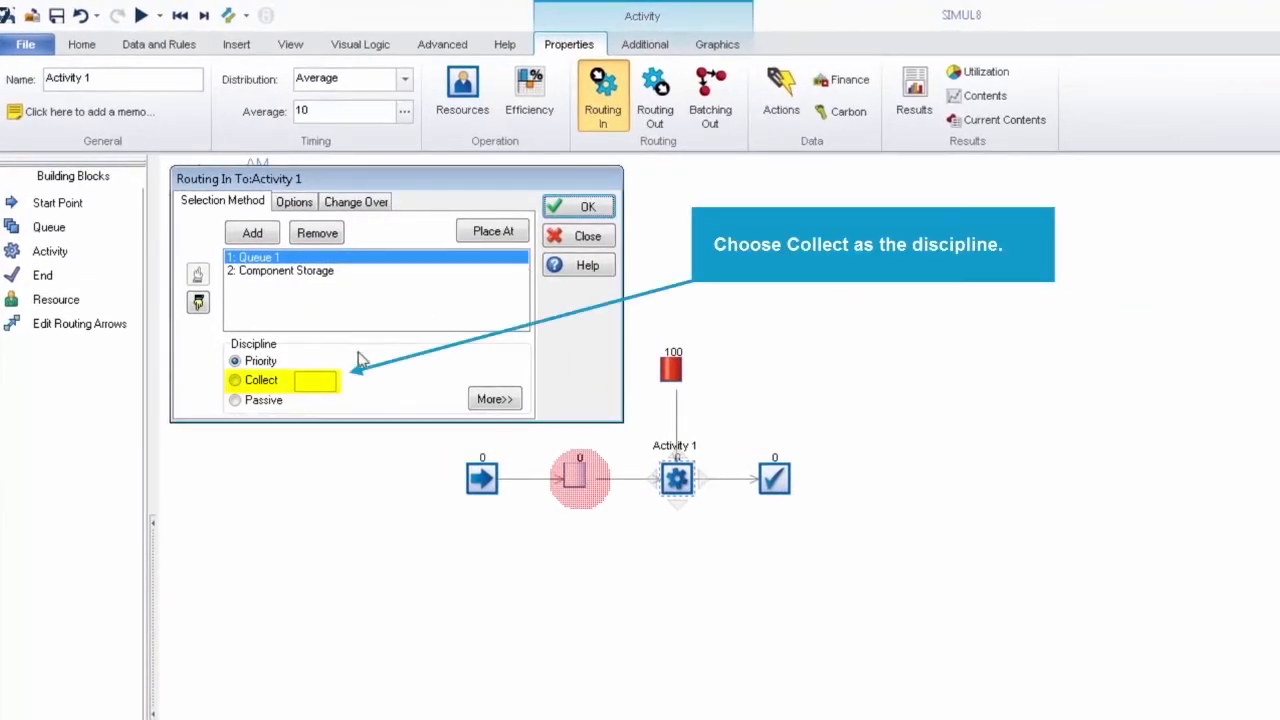
click(236, 381)
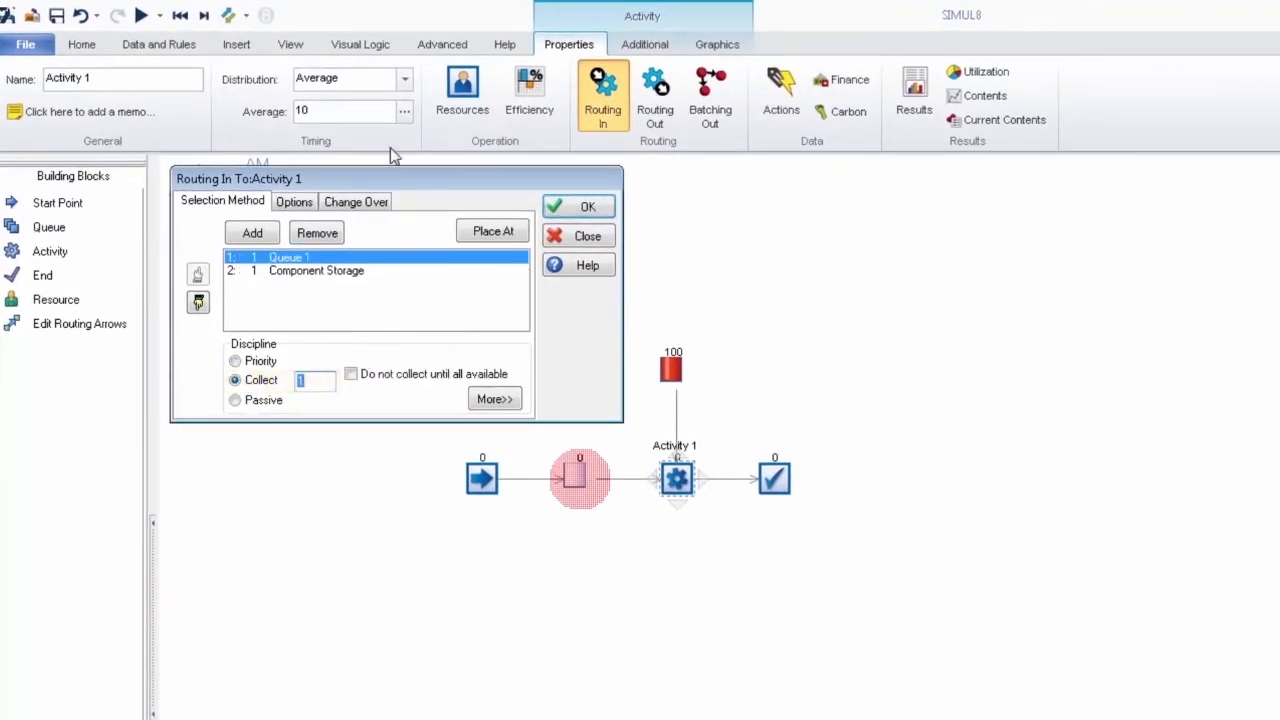
click(492, 400)
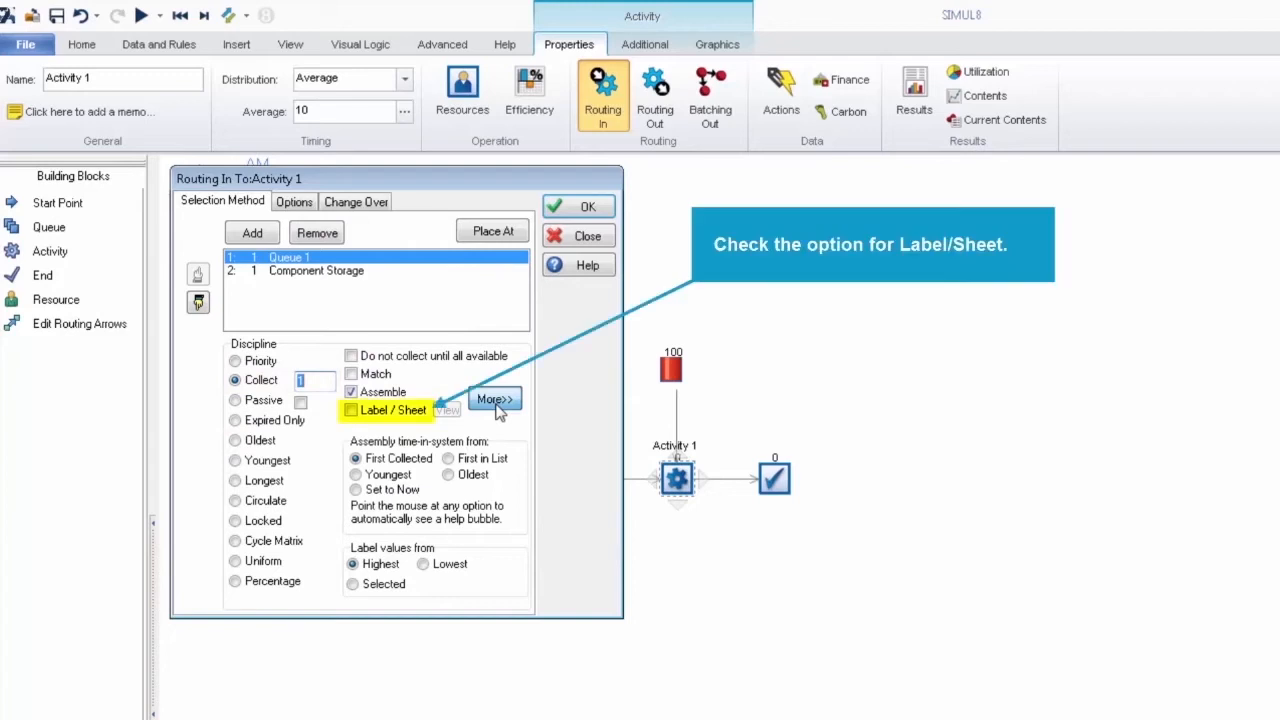
click(352, 412)
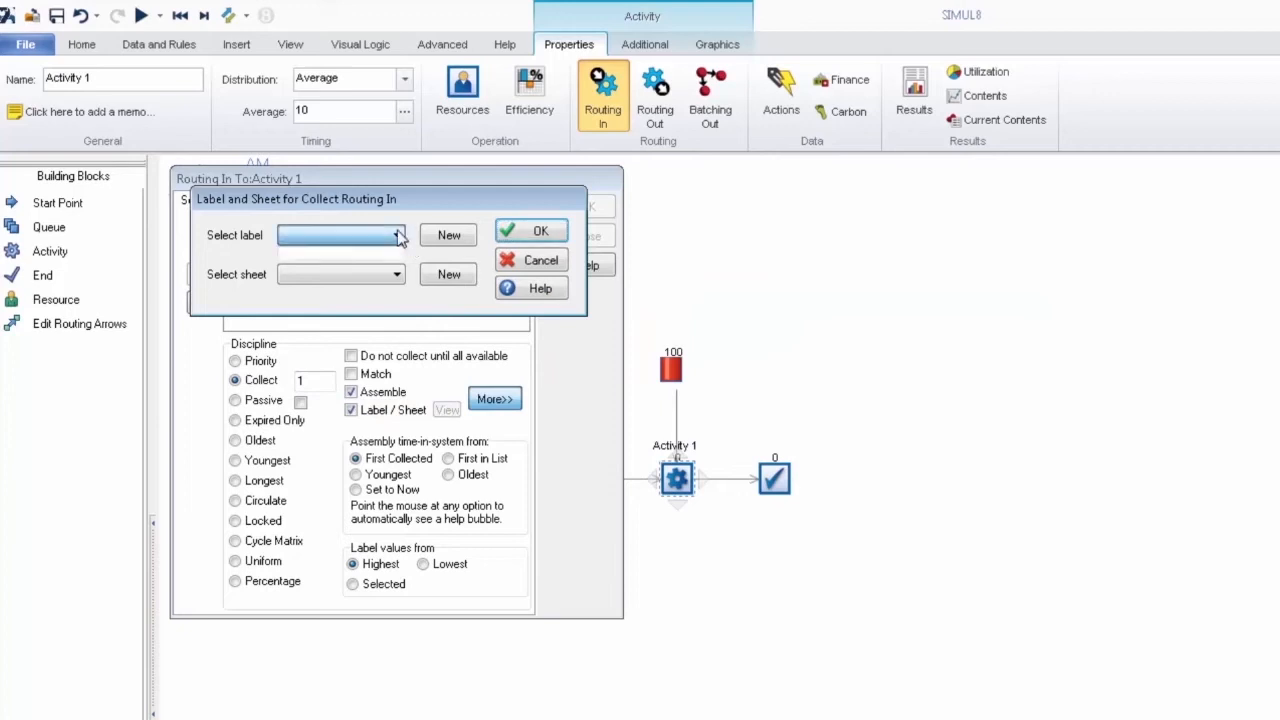
Step: Create the number label lbl_ProductType and the spreadsheet ss_ComponentMix for the collect routing
click(449, 236)
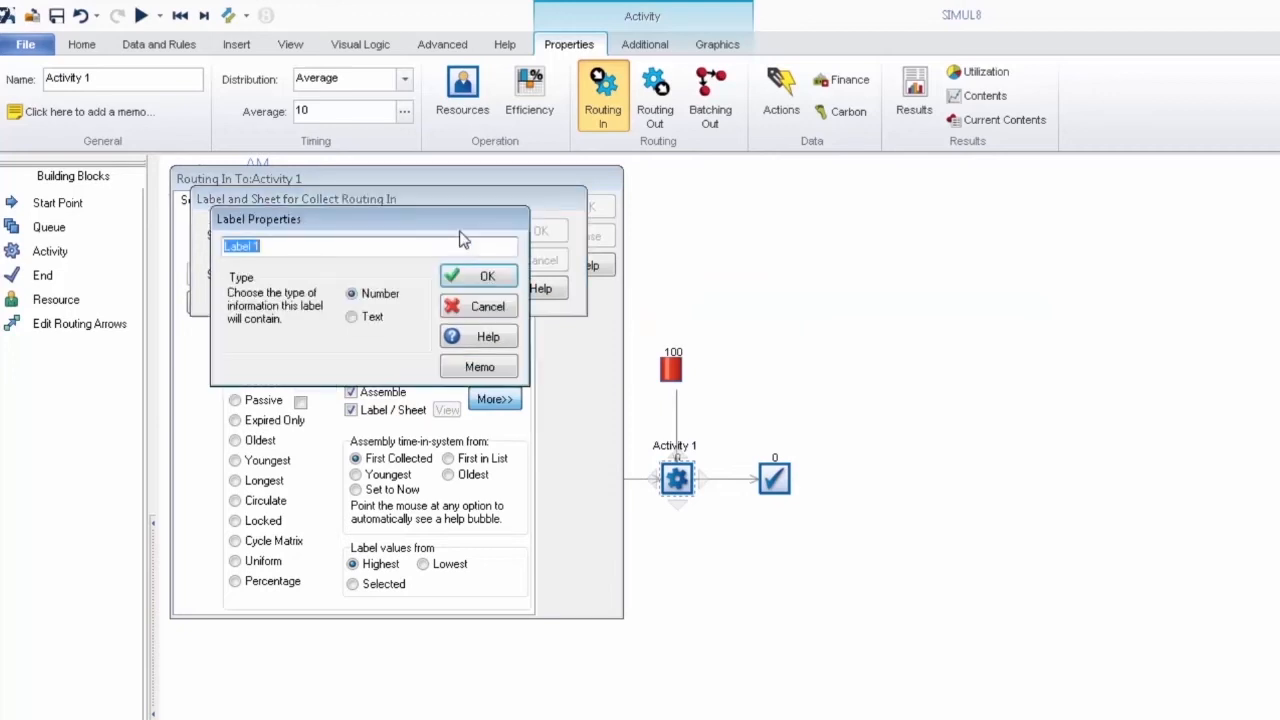
key(BackSpace)
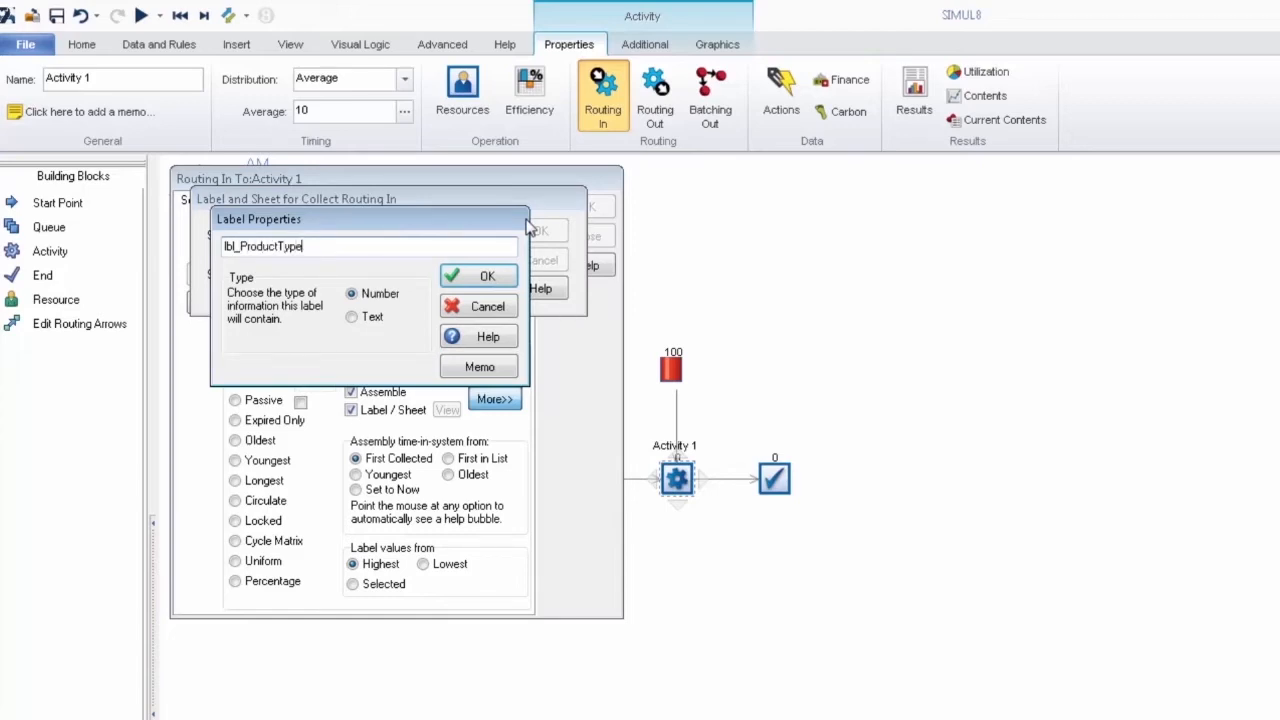
click(500, 276)
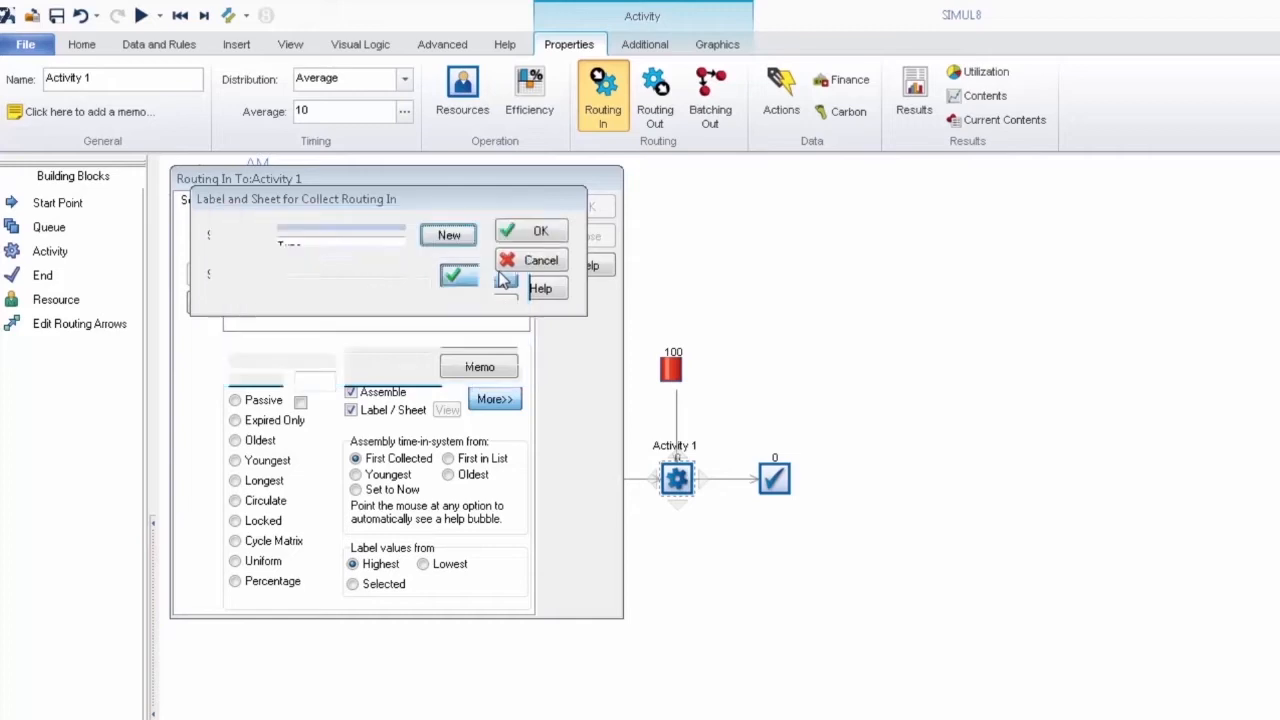
click(449, 274)
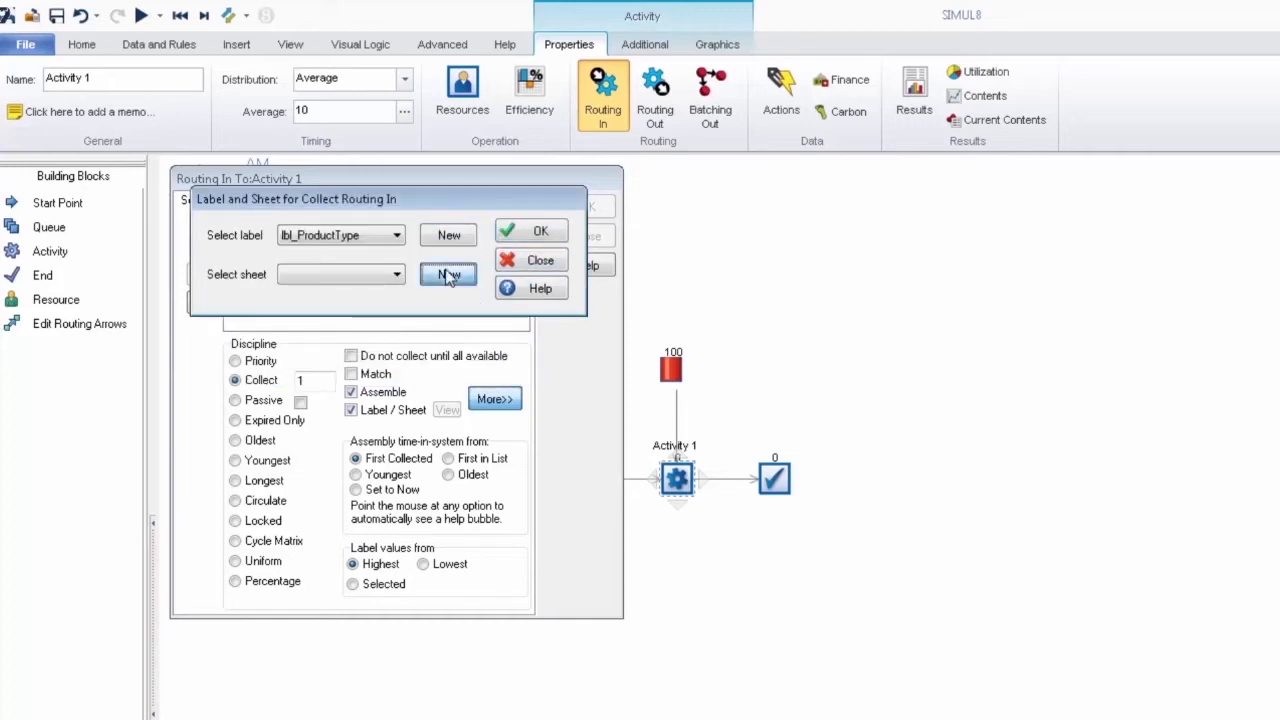
text(ss_ComponentMix)
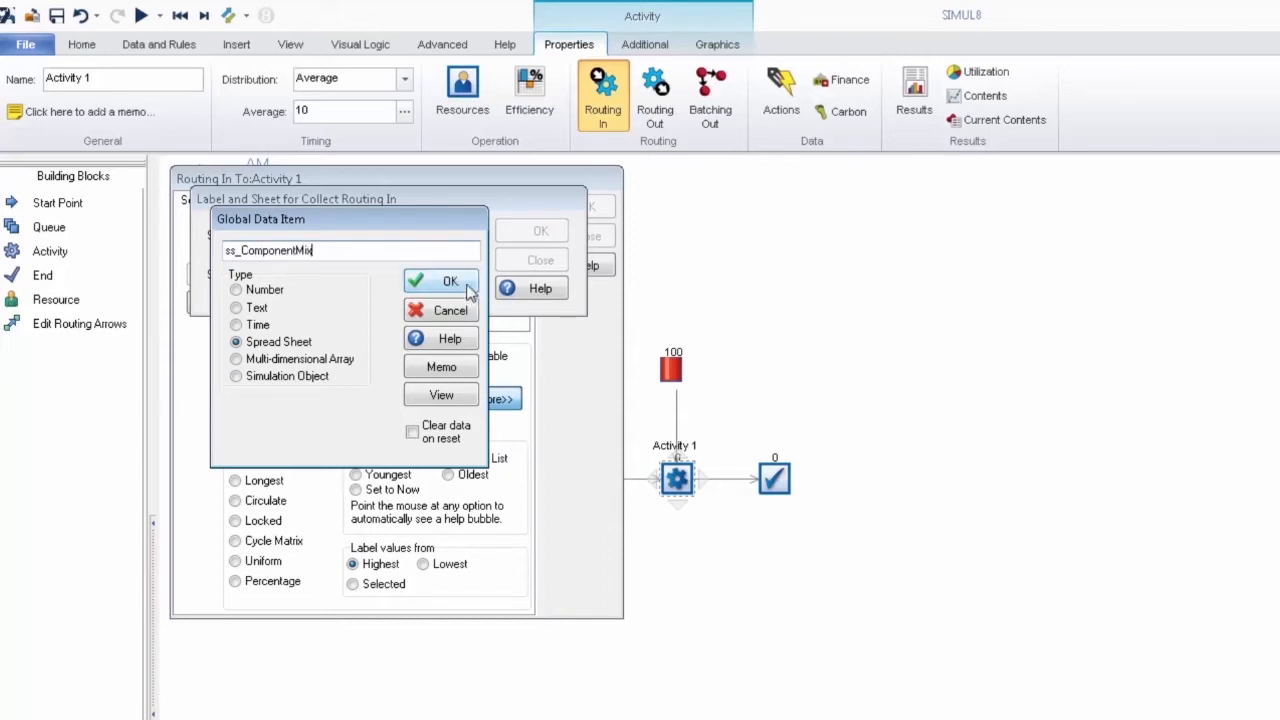
click(463, 285)
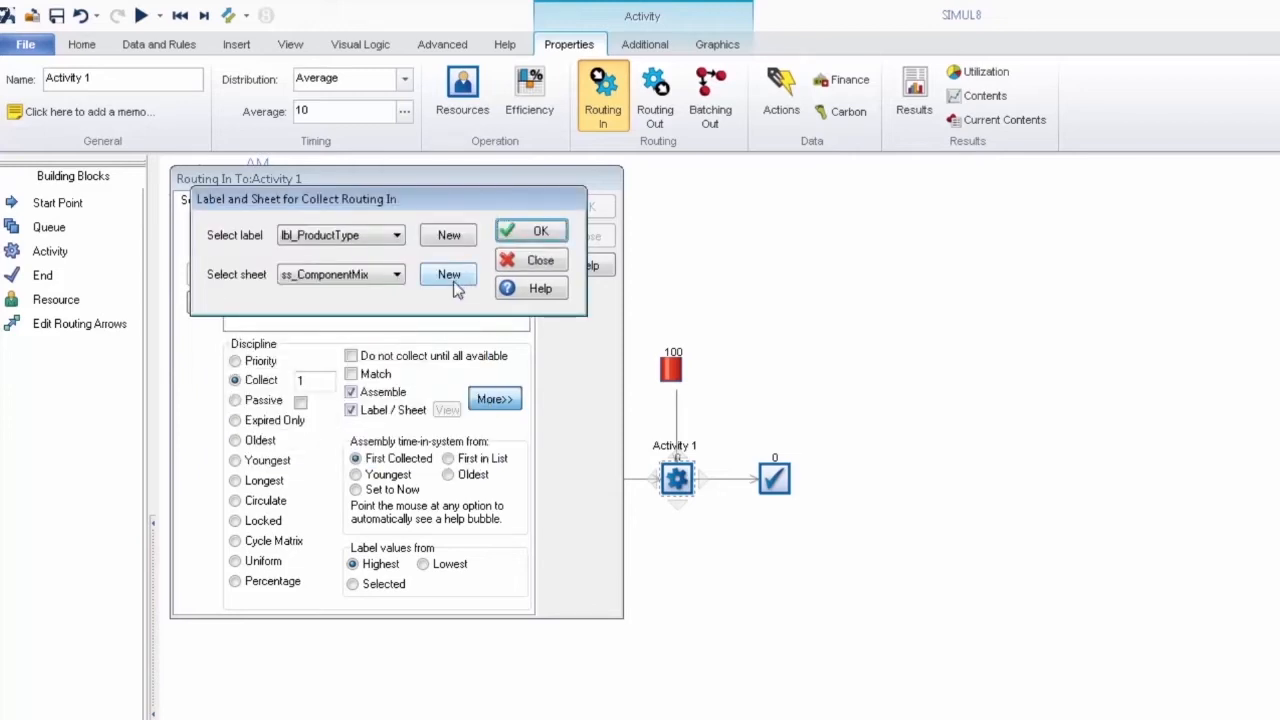
click(533, 236)
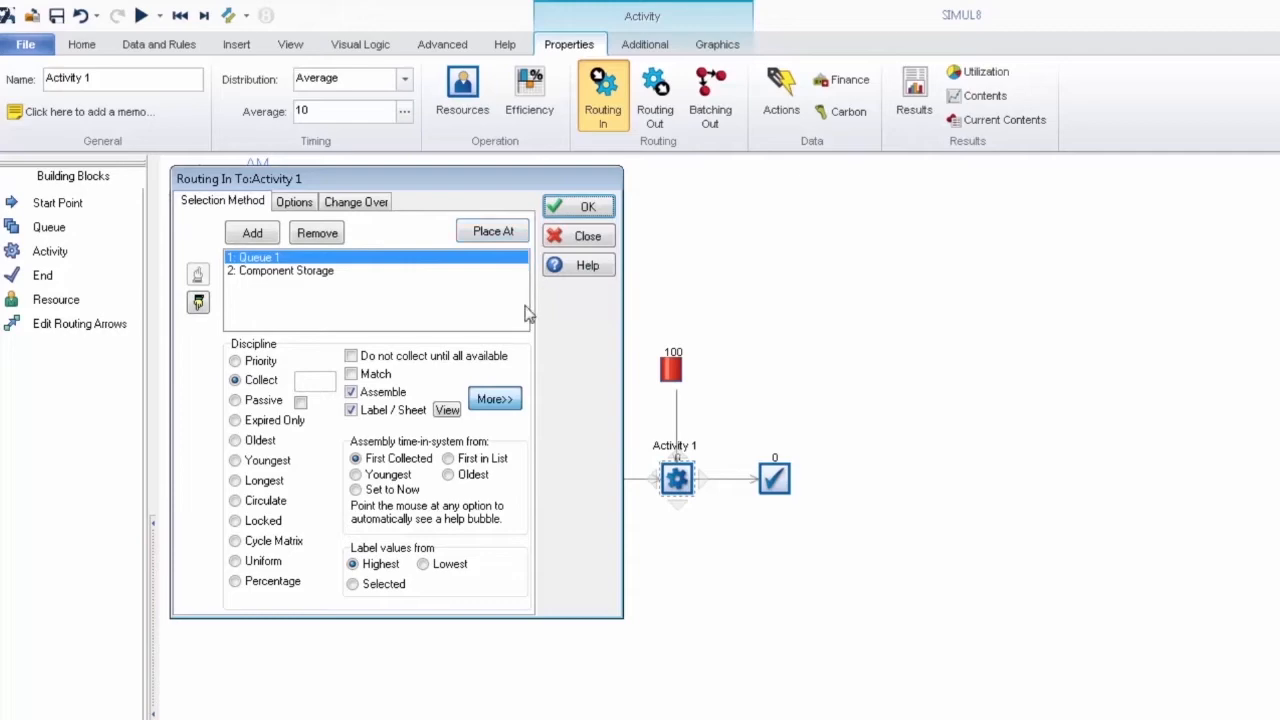
Step: View the collect spreadsheet, widen column A and list product types 1, 2 and 3 in A2:A4
click(449, 413)
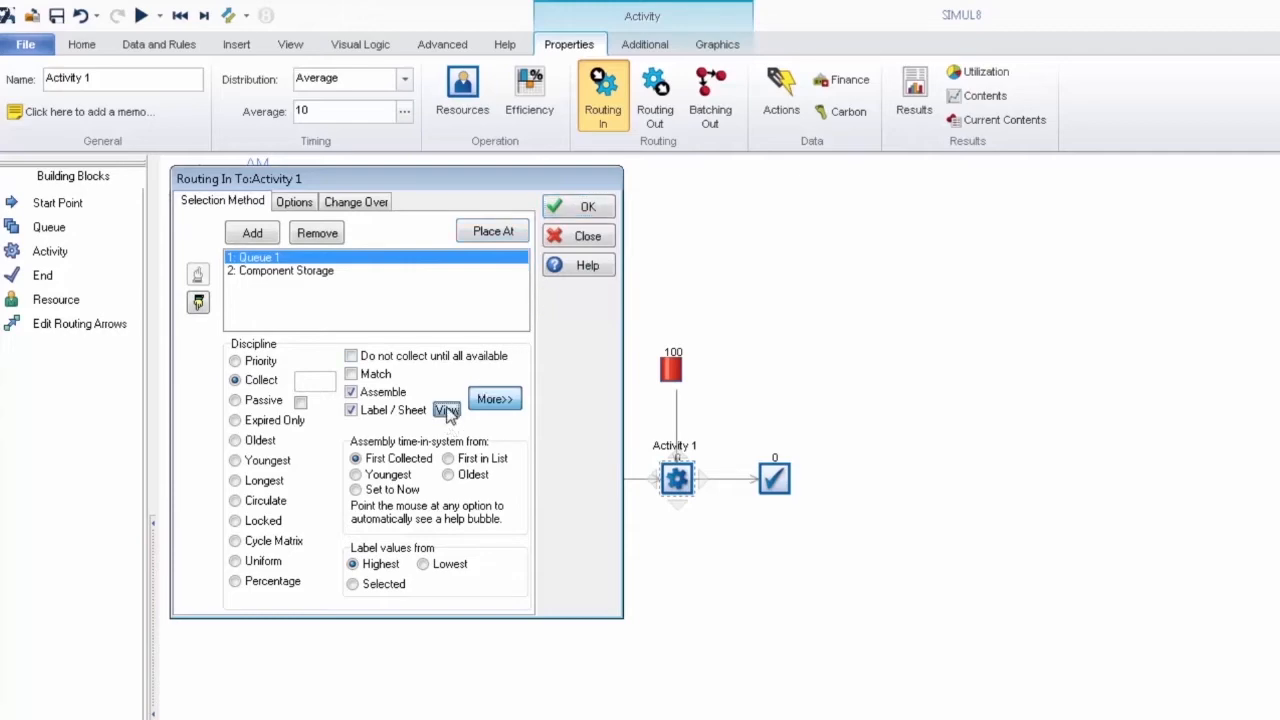
drag(114, 36, 148, 34)
click(123, 71)
text(1)
key(Return)
text(2)
key(Return)
text(3)
Step: Enter a Queue 1 collect value of 1 for each of the three product types
click(185, 73)
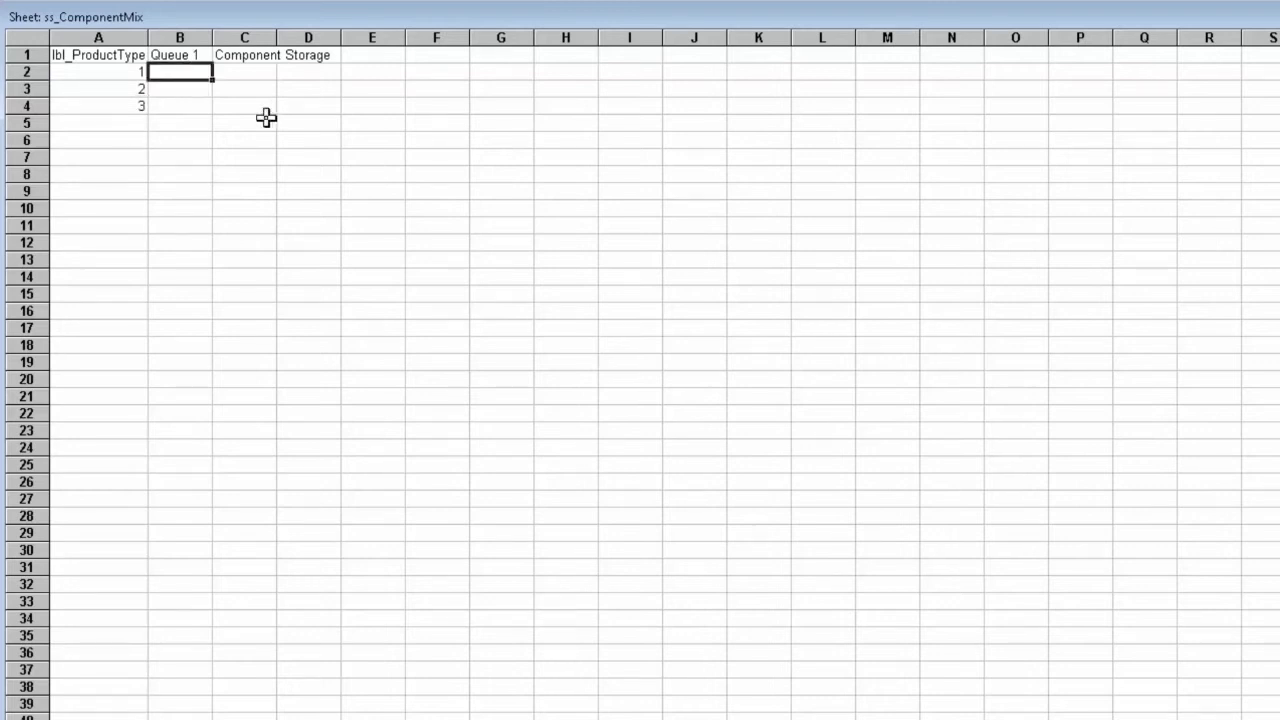
text(1)
click(193, 92)
text(1)
click(197, 106)
text(1)
Step: Enter Component Storage collect values of 5, 10 and 15 for product types 1 to 3 and accept the routing settings
click(246, 78)
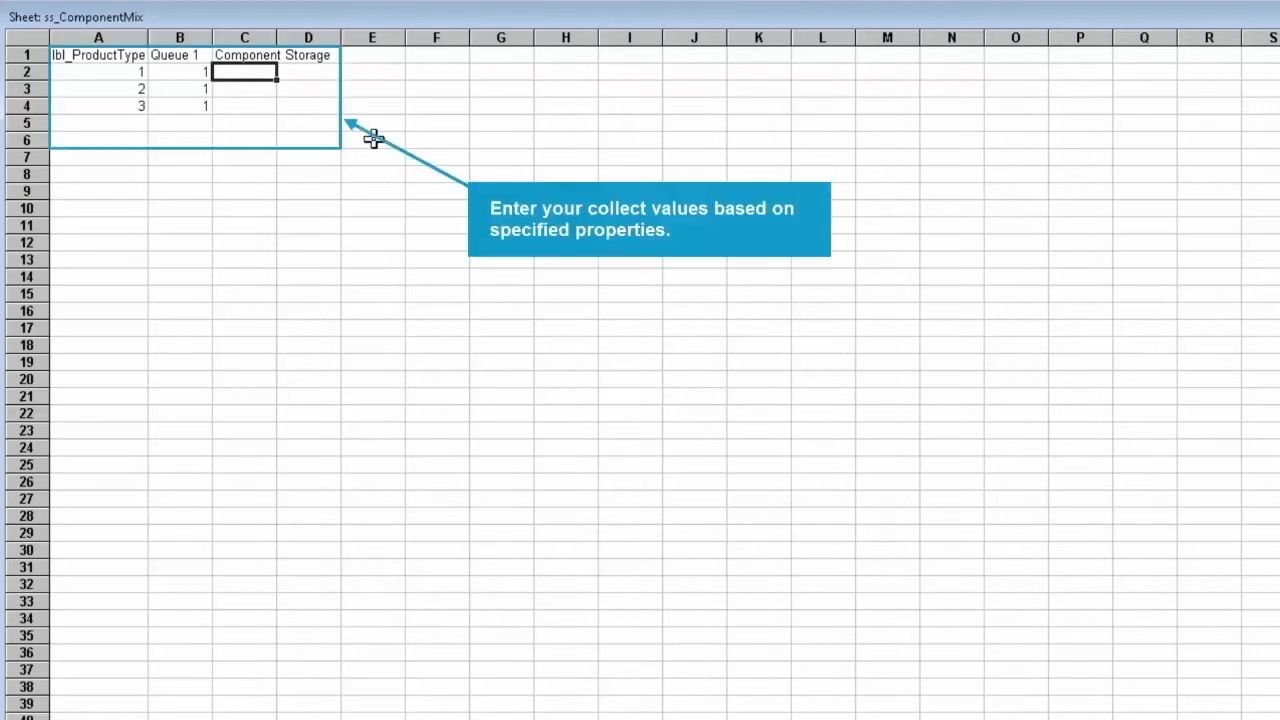
text(5)
click(249, 85)
text(1)
click(246, 106)
text(15)
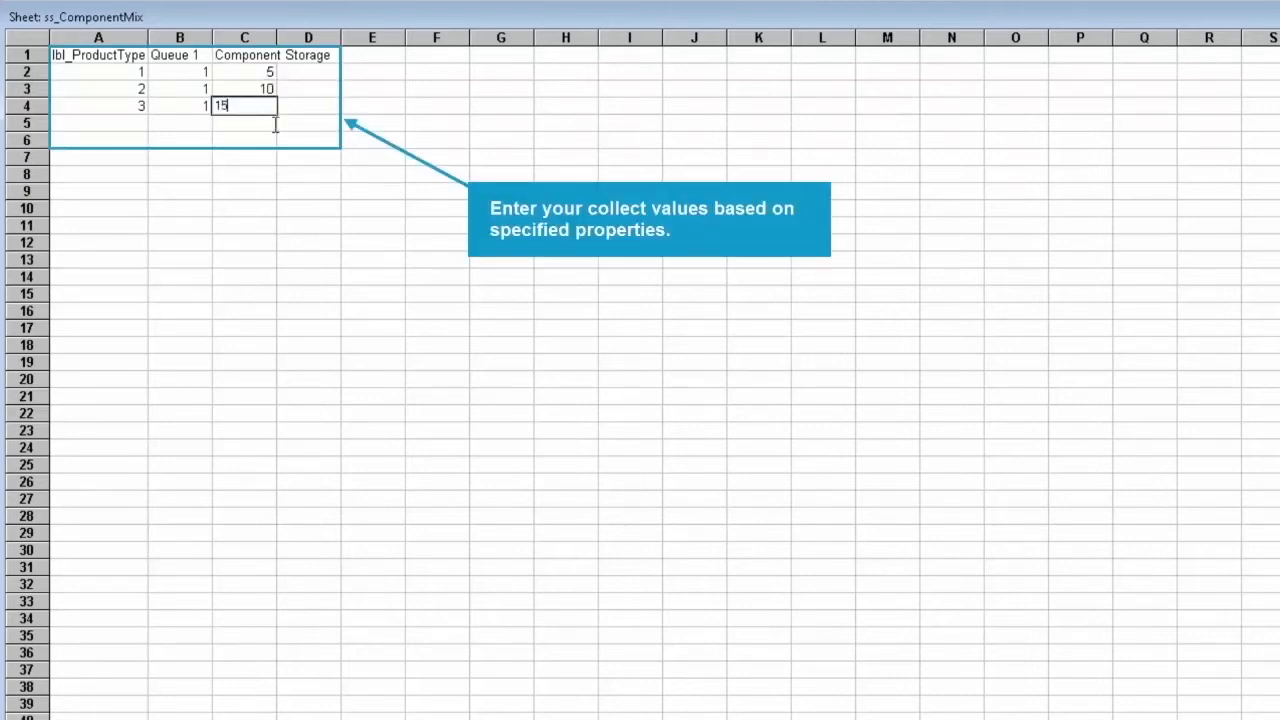
click(362, 57)
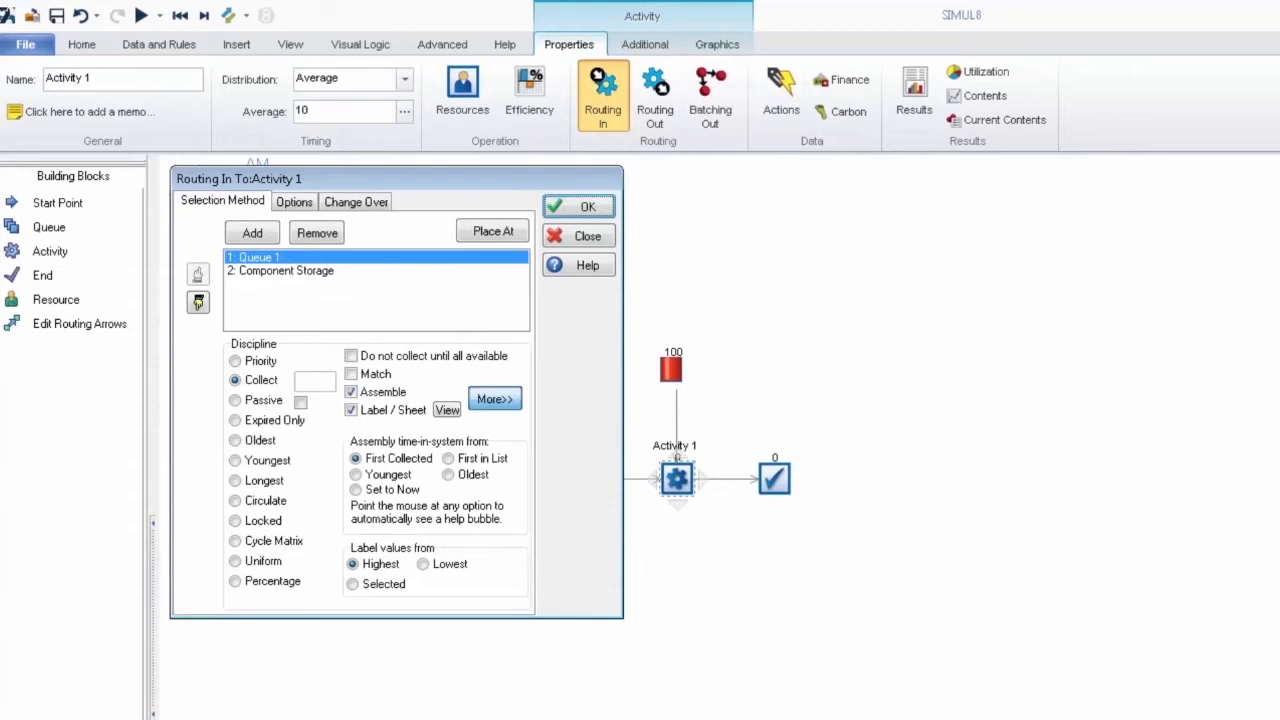
click(588, 207)
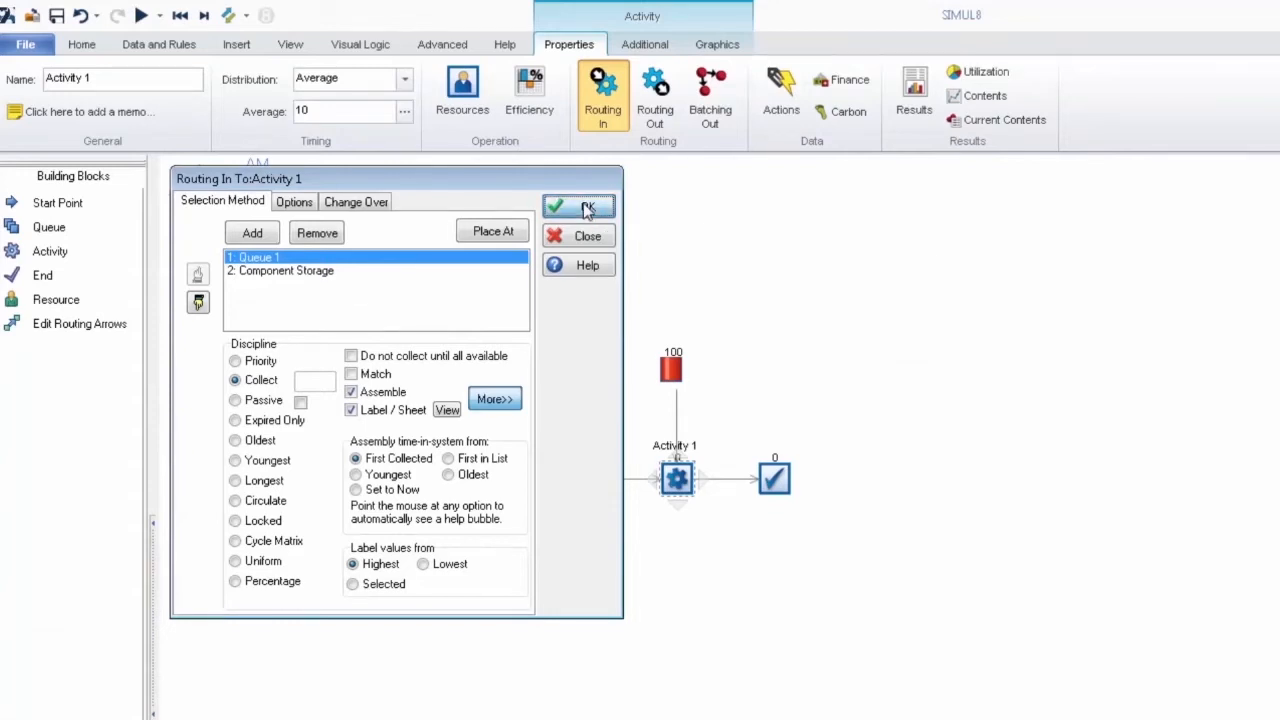
Step: Add the label lbl_ProductType to the actions of Start Point 1
click(483, 478)
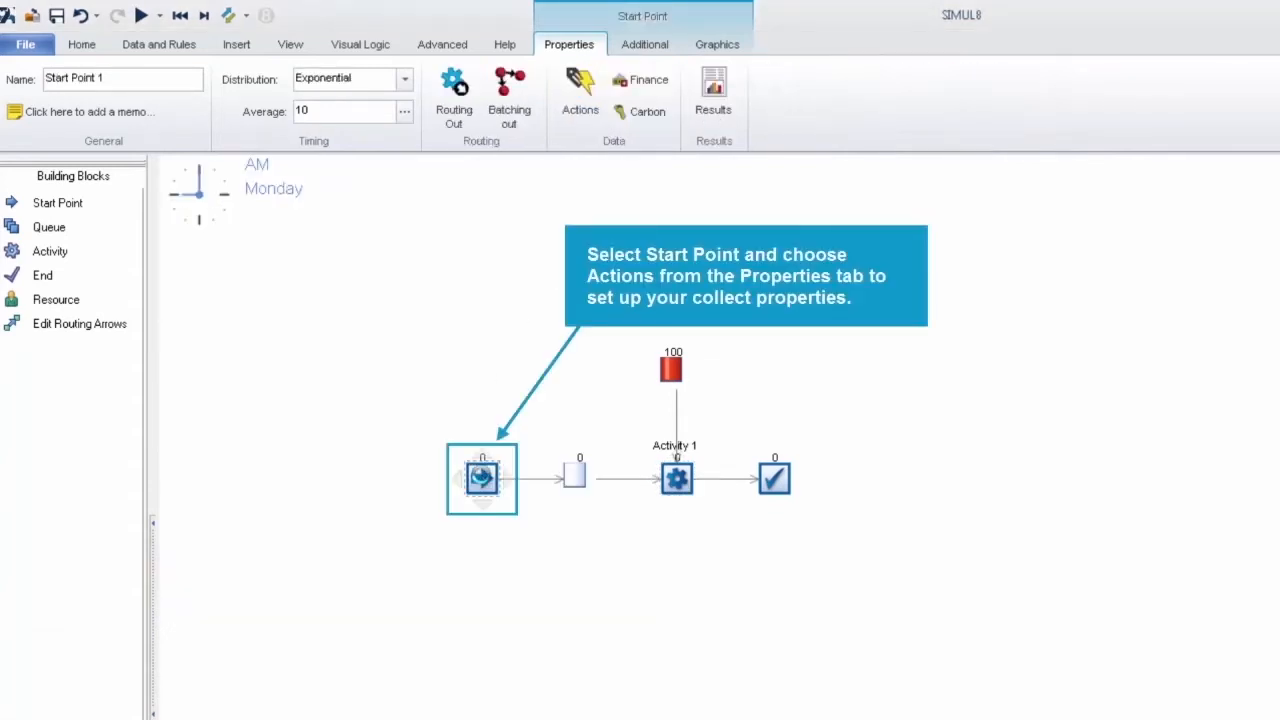
click(591, 113)
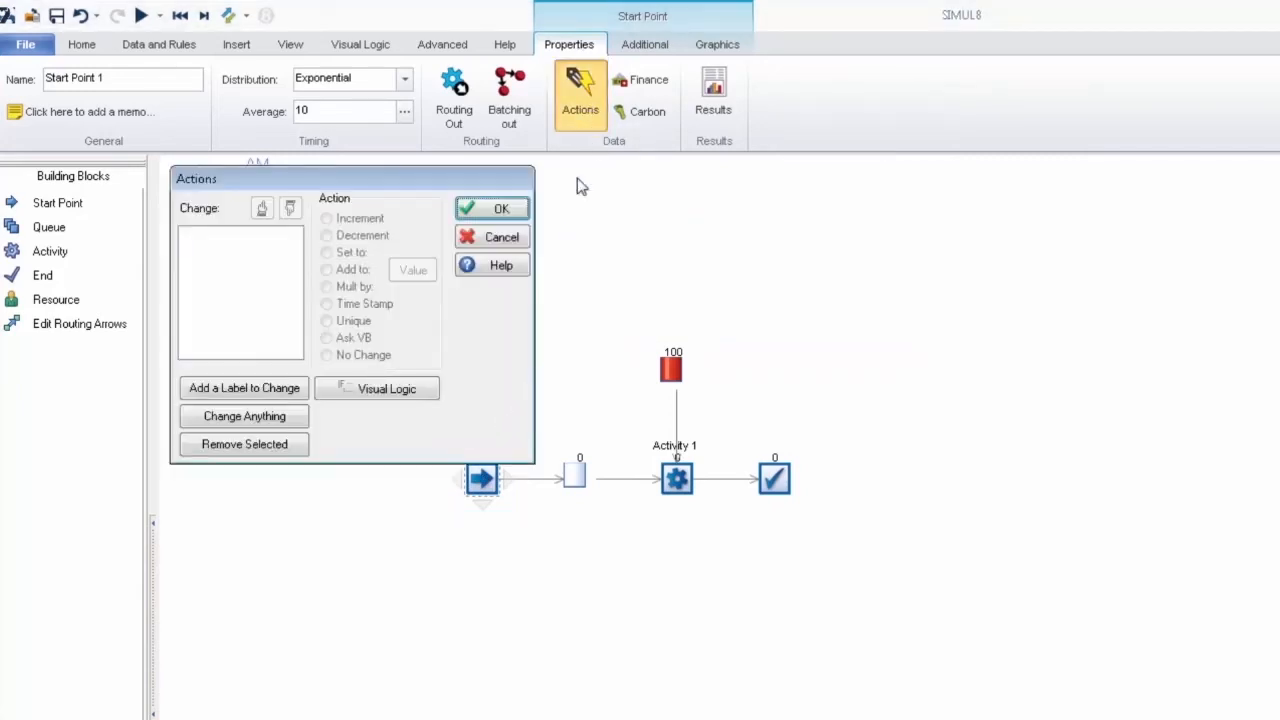
click(296, 392)
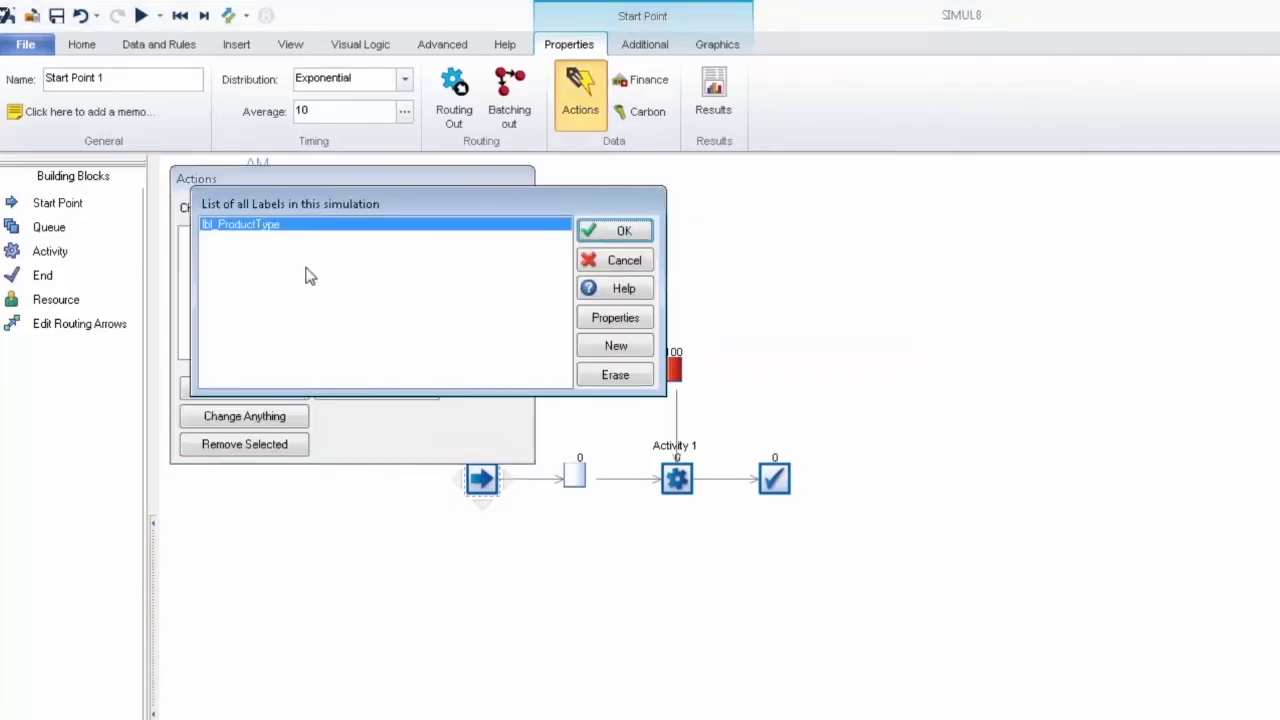
click(640, 232)
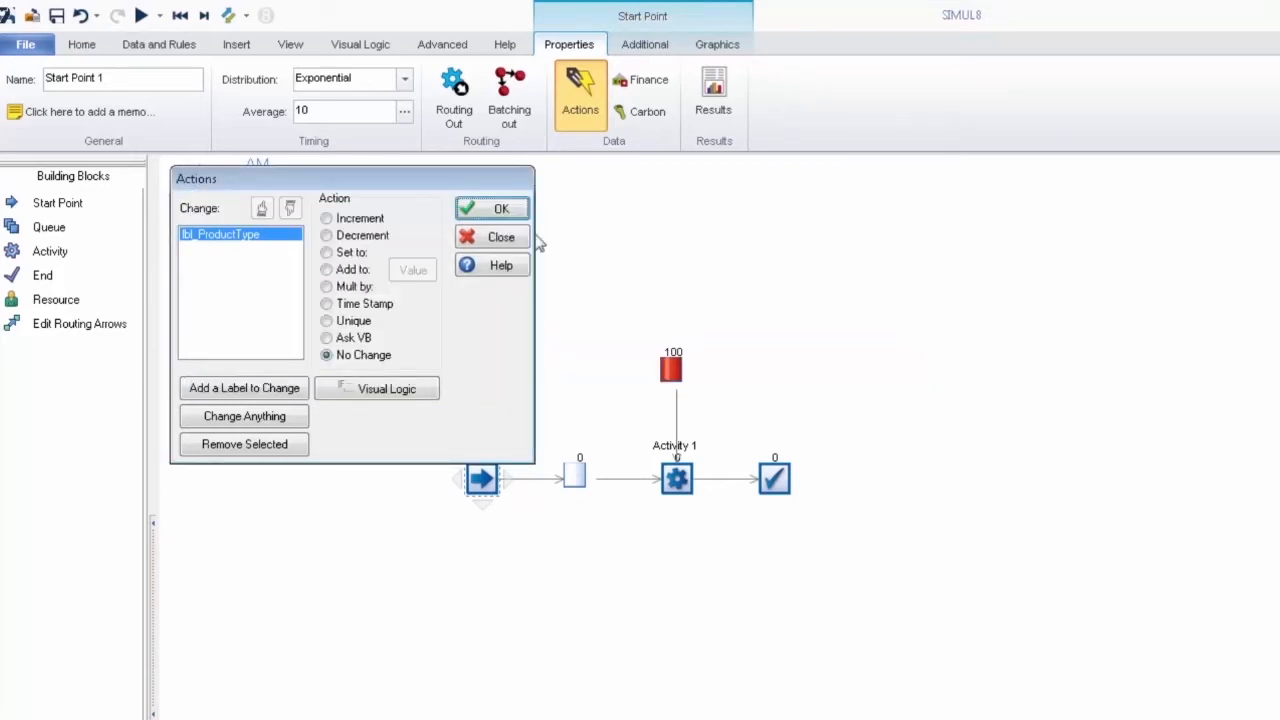
Step: Set lbl_ProductType at Start Point 1 from a Rounded Uniform distribution with bounds 1 and 3, and accept the actions
click(327, 253)
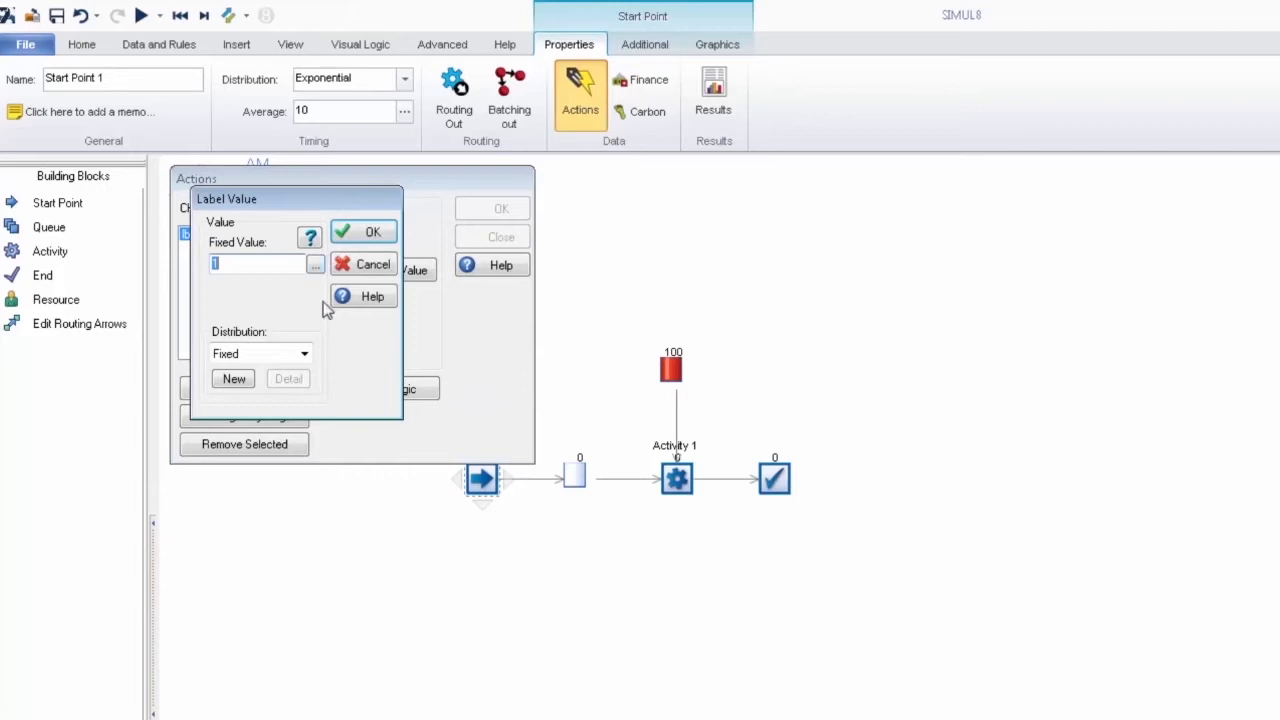
click(304, 354)
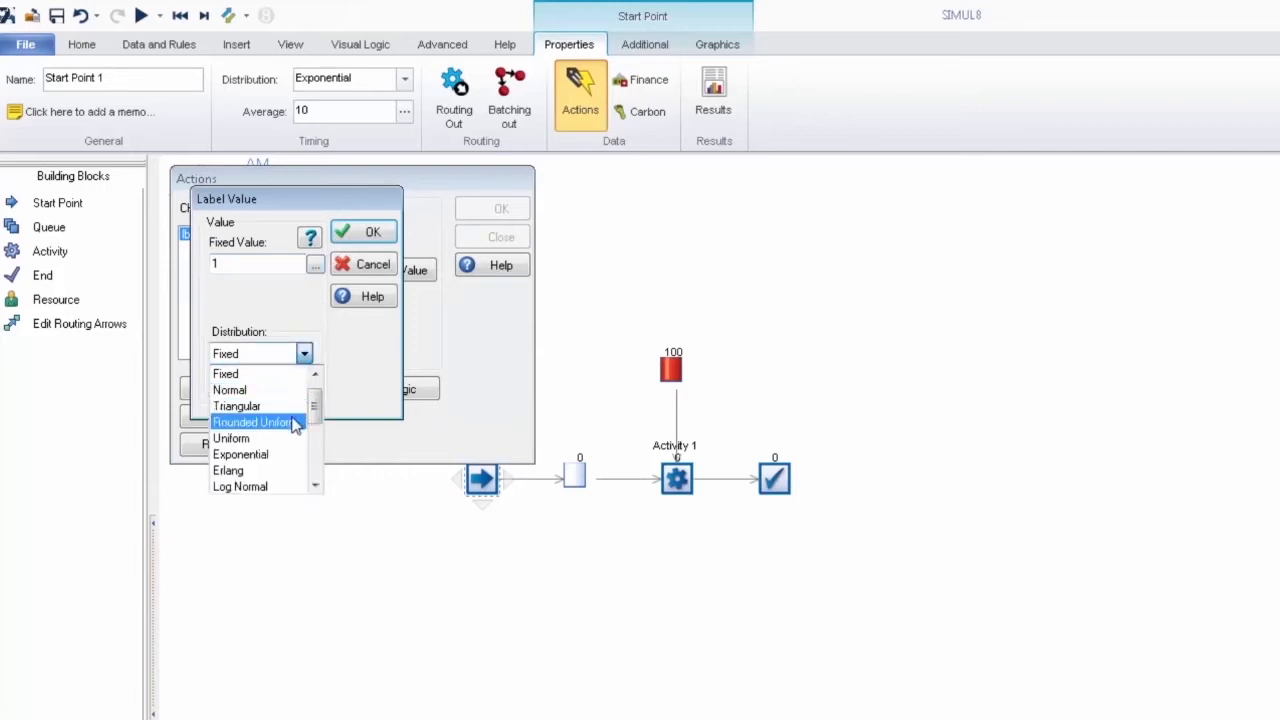
click(254, 422)
click(277, 313)
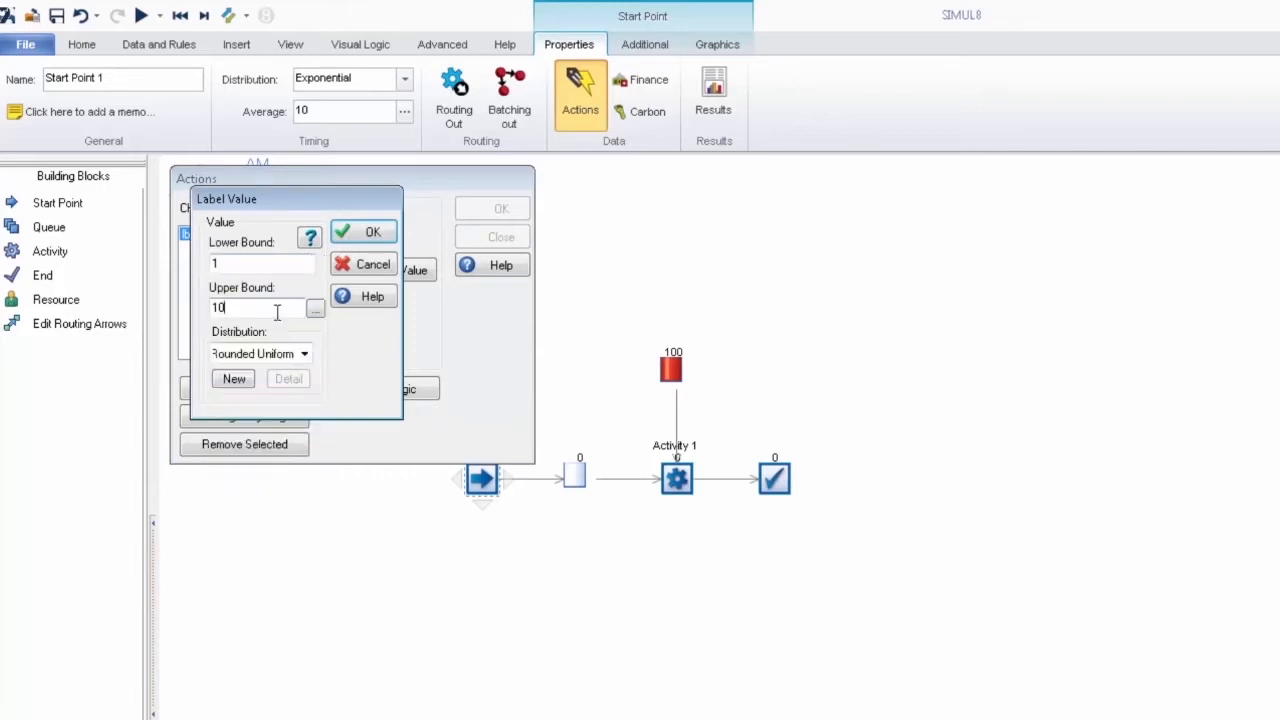
drag(231, 308, 202, 303)
click(381, 235)
click(483, 212)
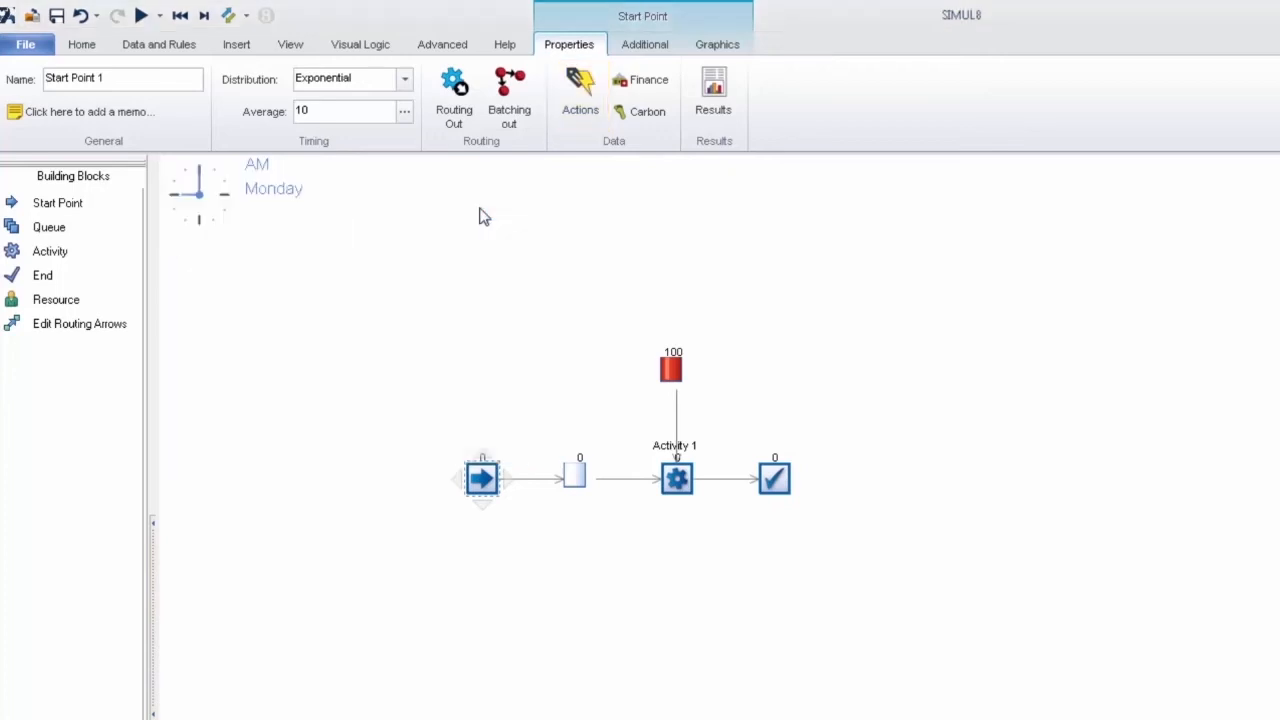
click(520, 387)
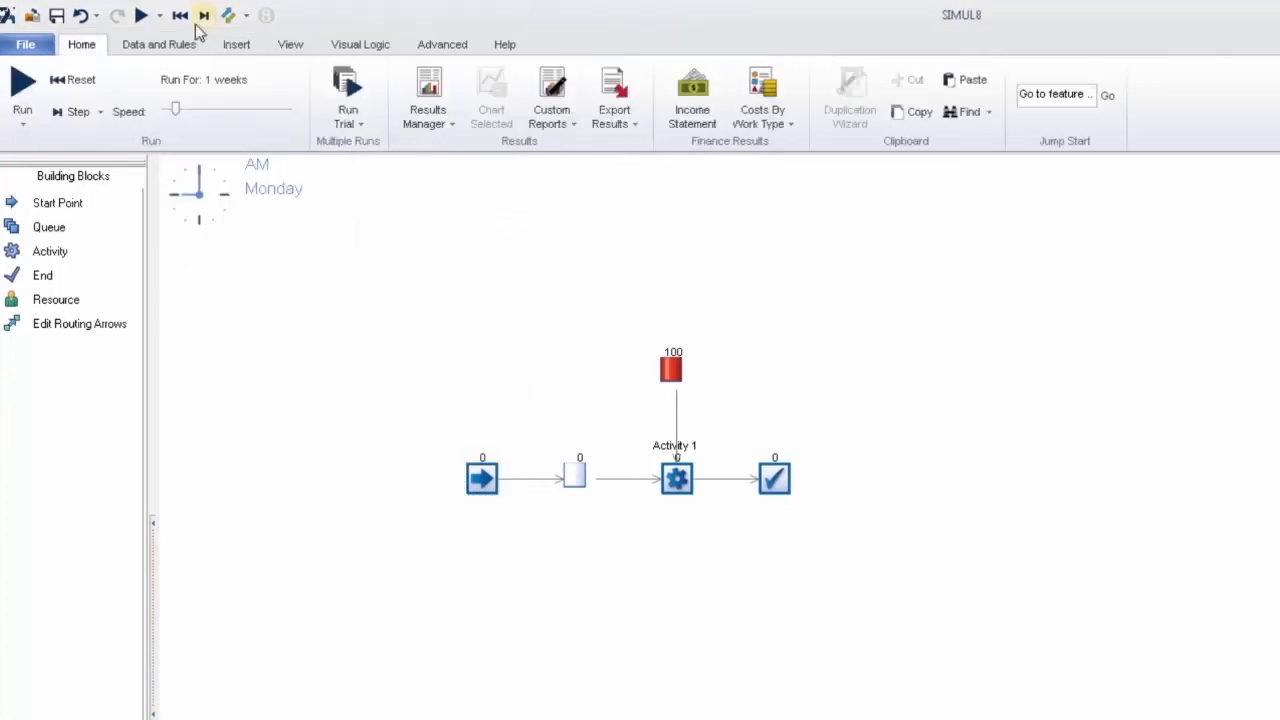
Step: Run the simulation to watch the component collection, stop it partway through and reset the model
click(143, 15)
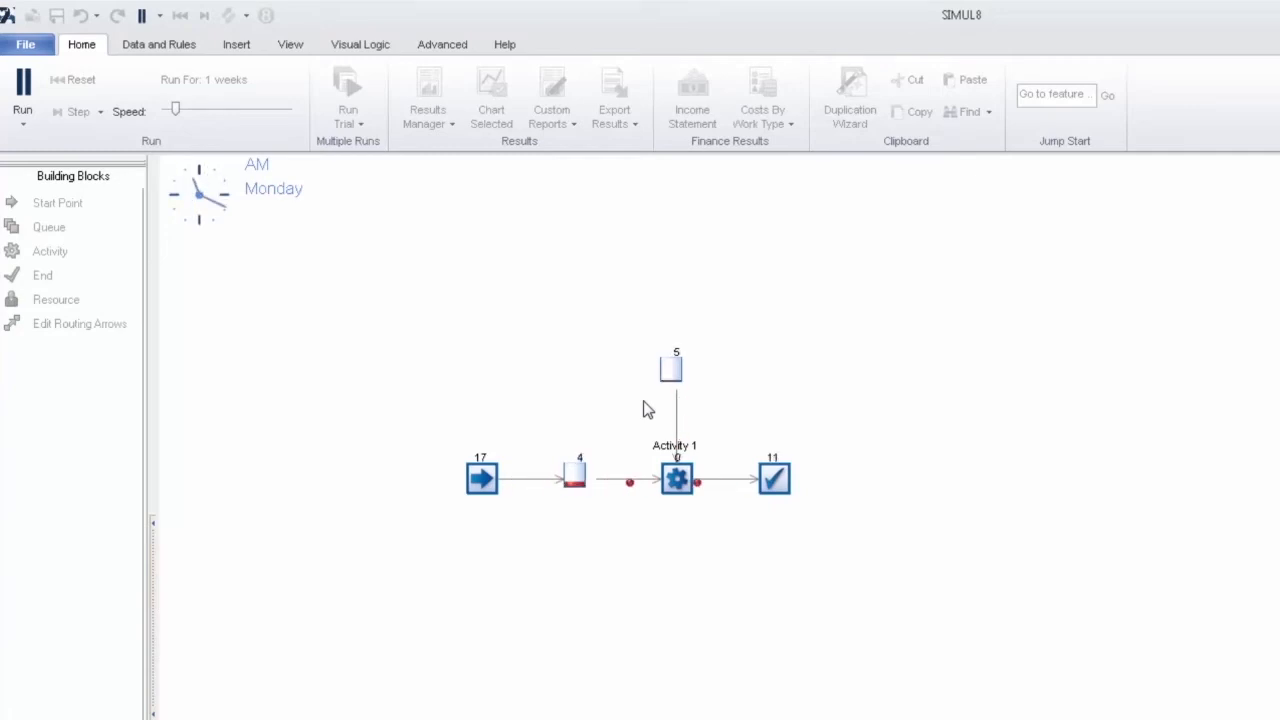
click(23, 84)
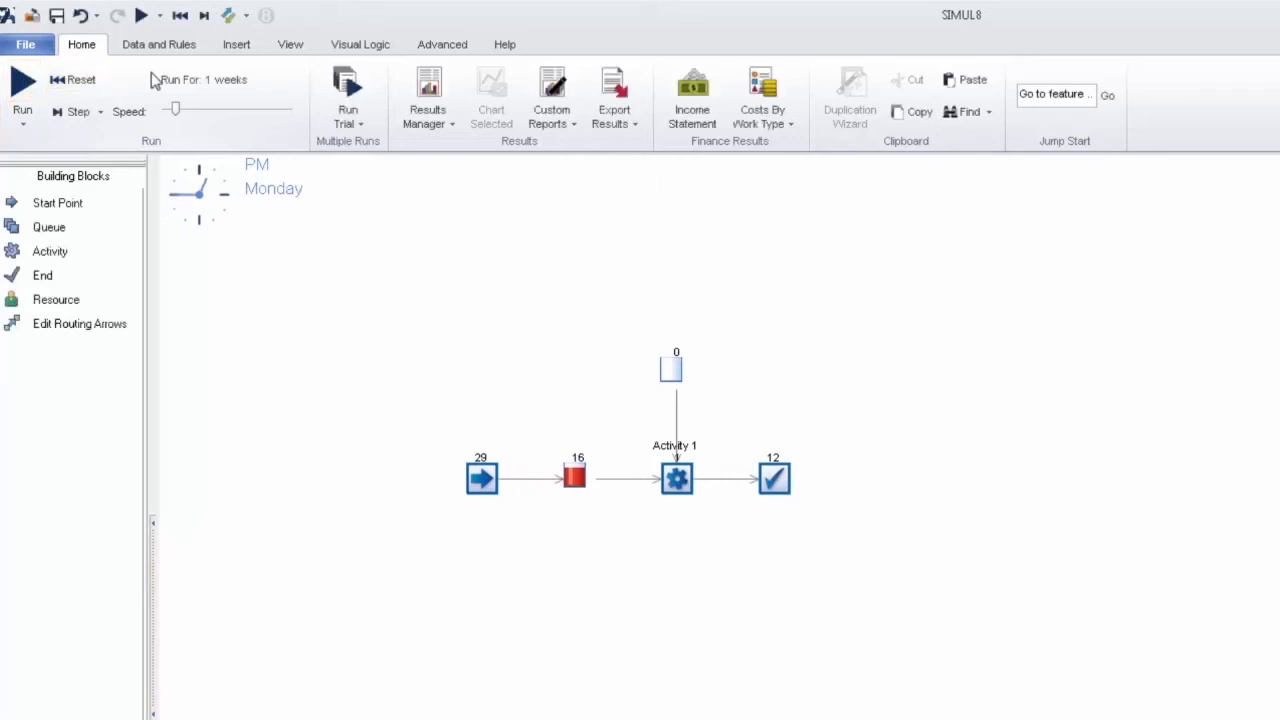
click(182, 20)
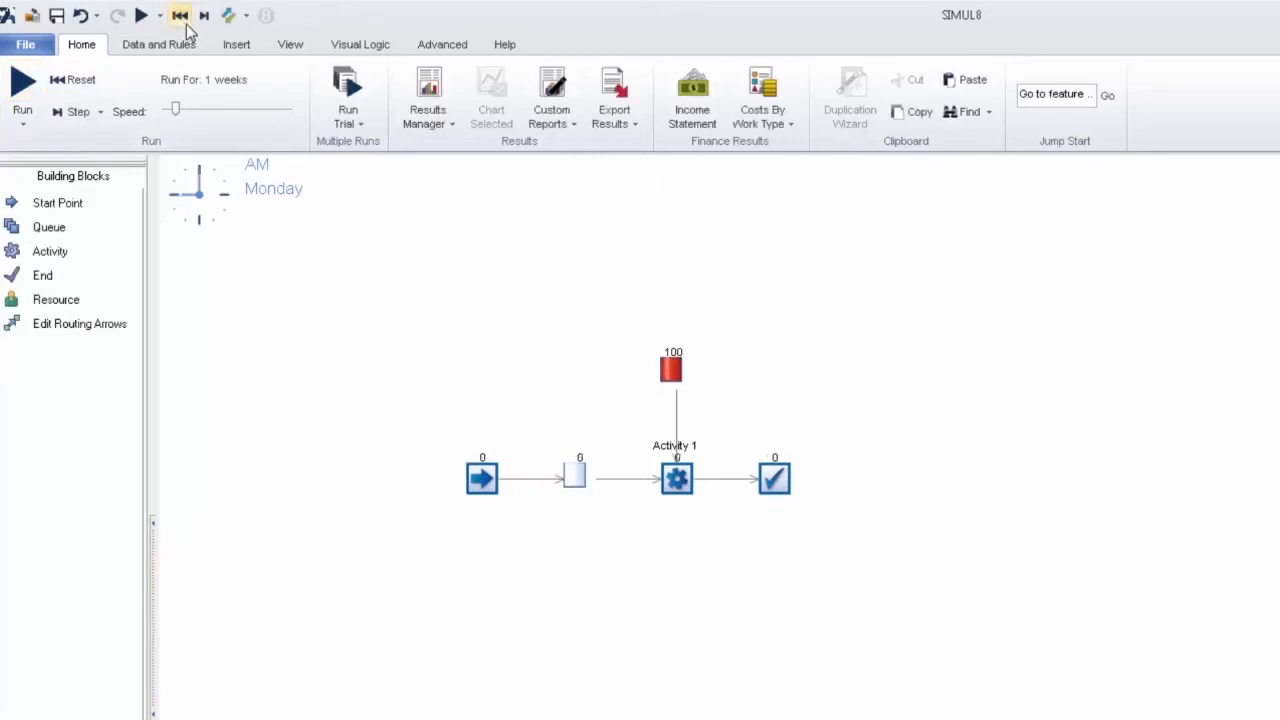
Step: Step the simulation forward and inspect the product type label of the work item in Activity 1
click(204, 15)
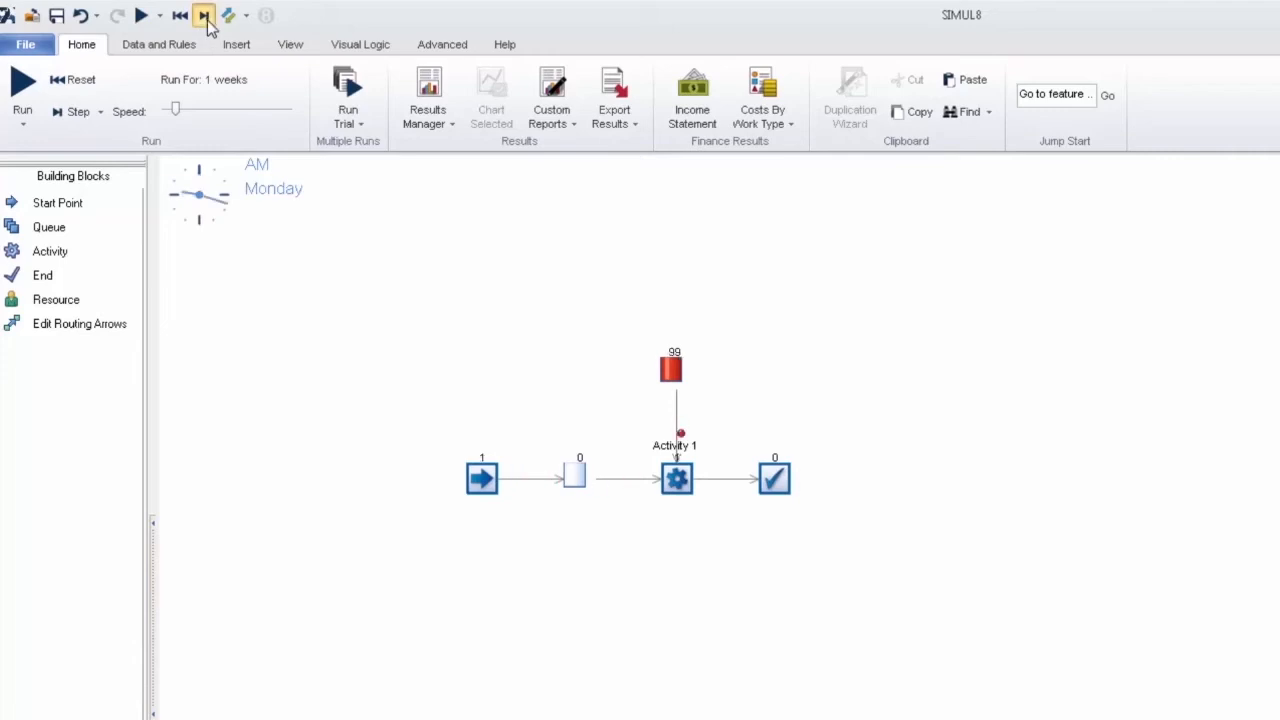
click(679, 481)
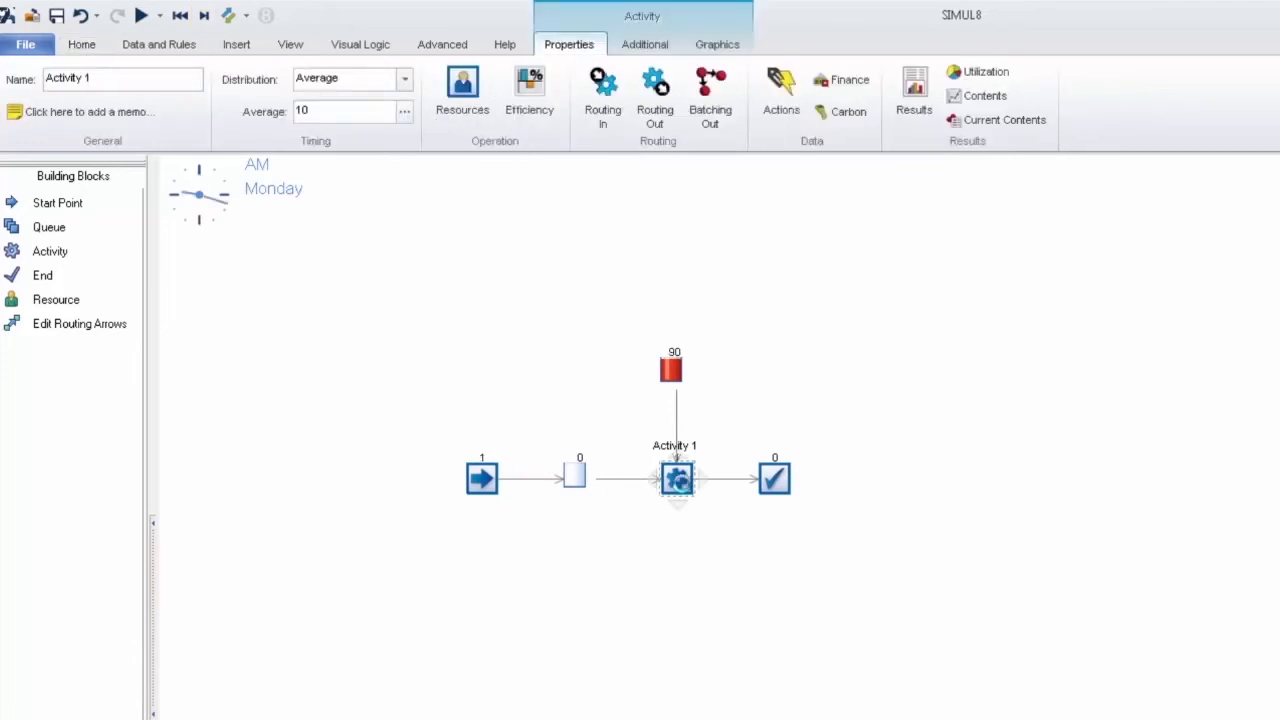
click(1020, 121)
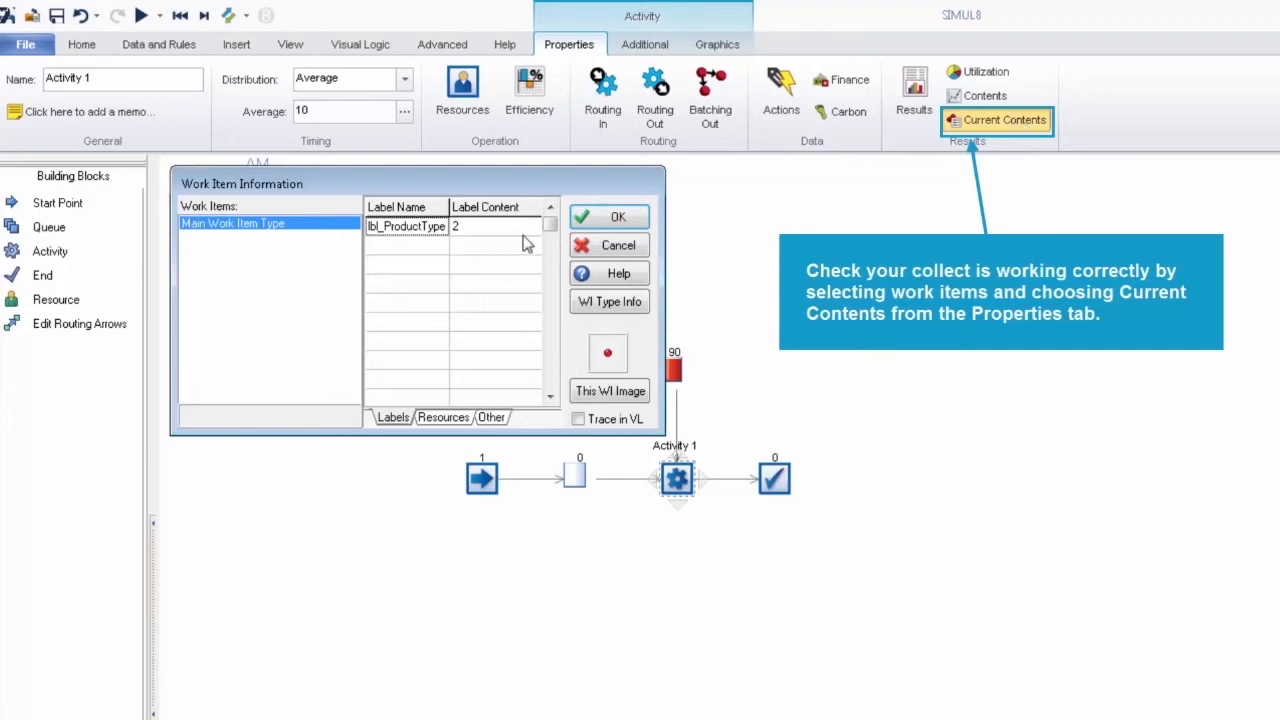
click(612, 217)
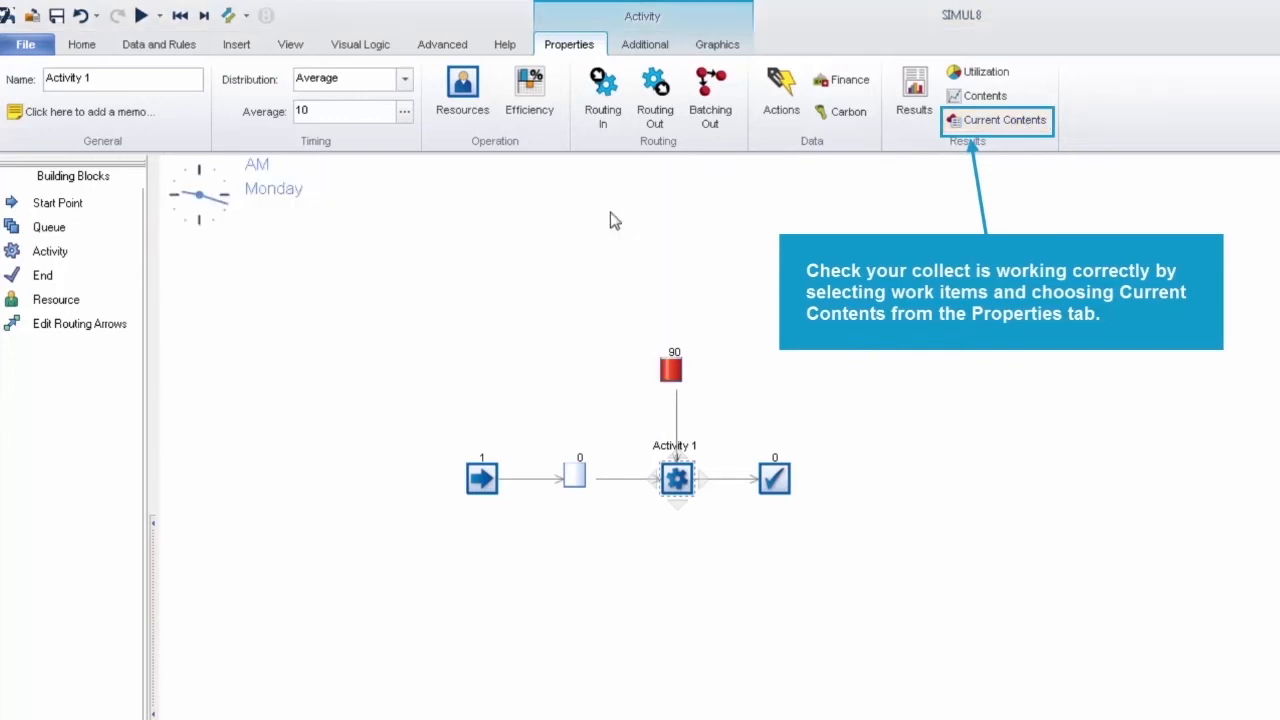
Step: Advance the simulation and check the product type label of the work item waiting in Queue 1
click(205, 17)
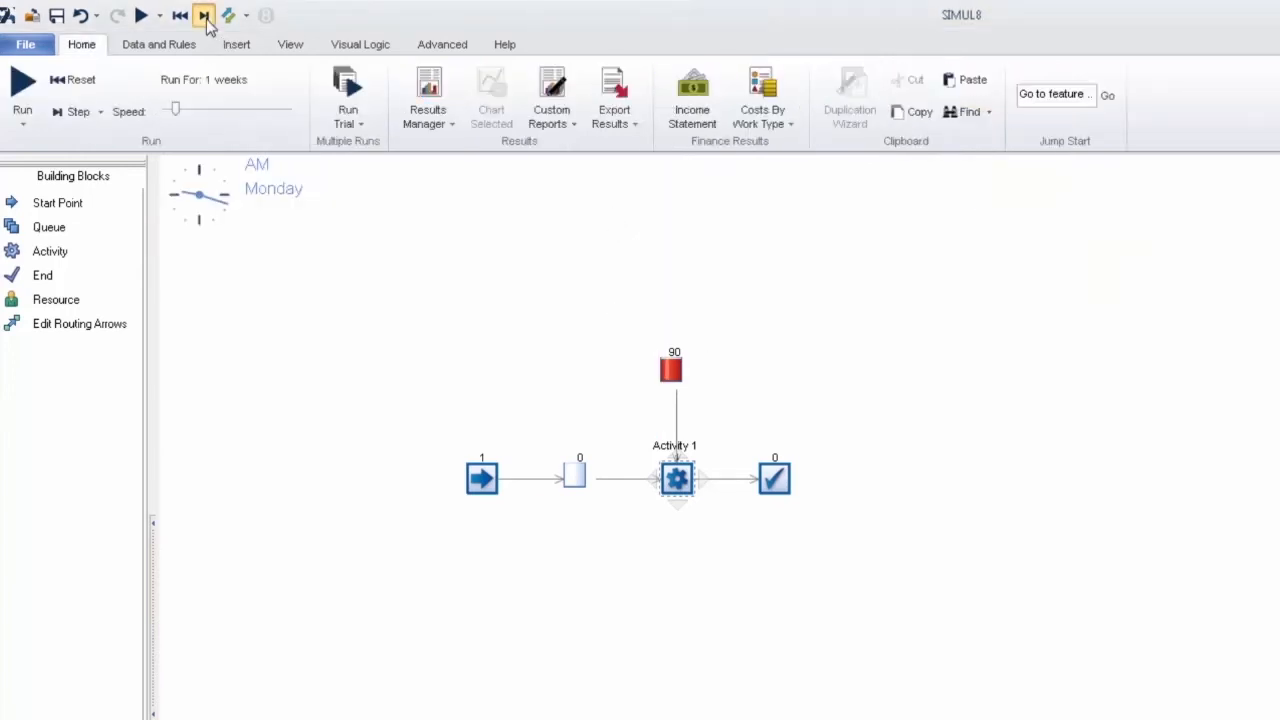
click(576, 474)
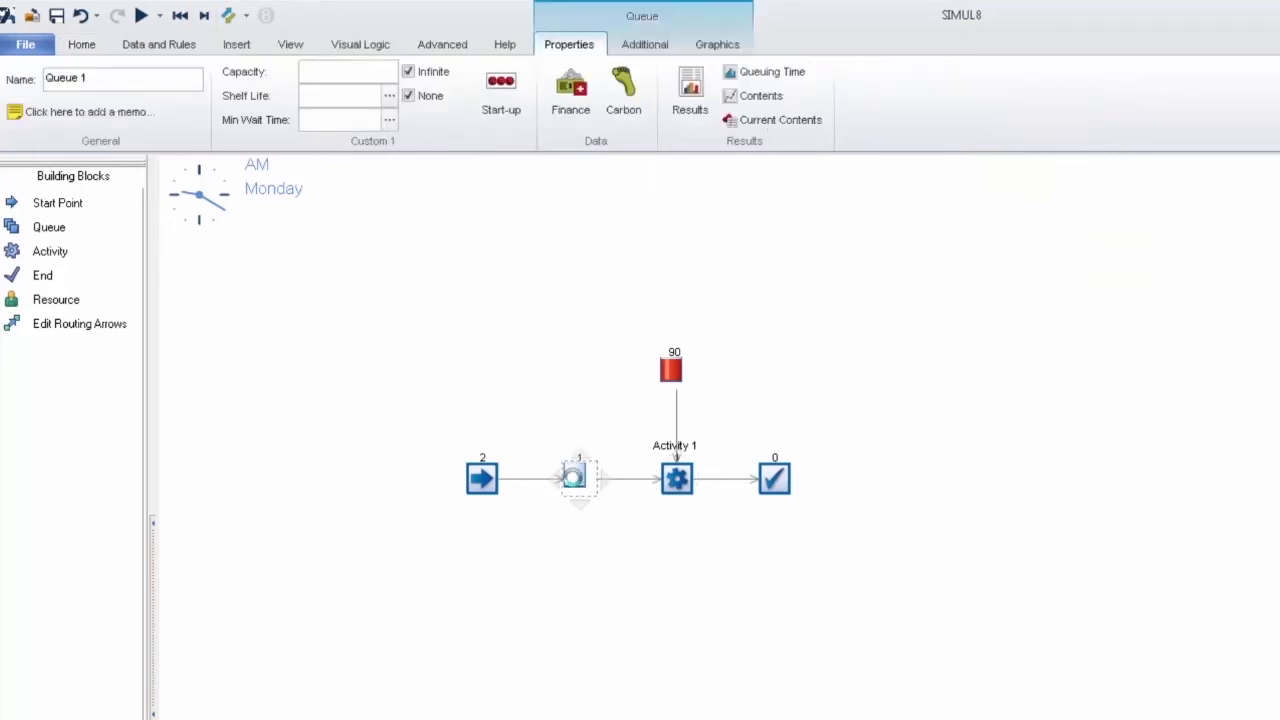
click(774, 129)
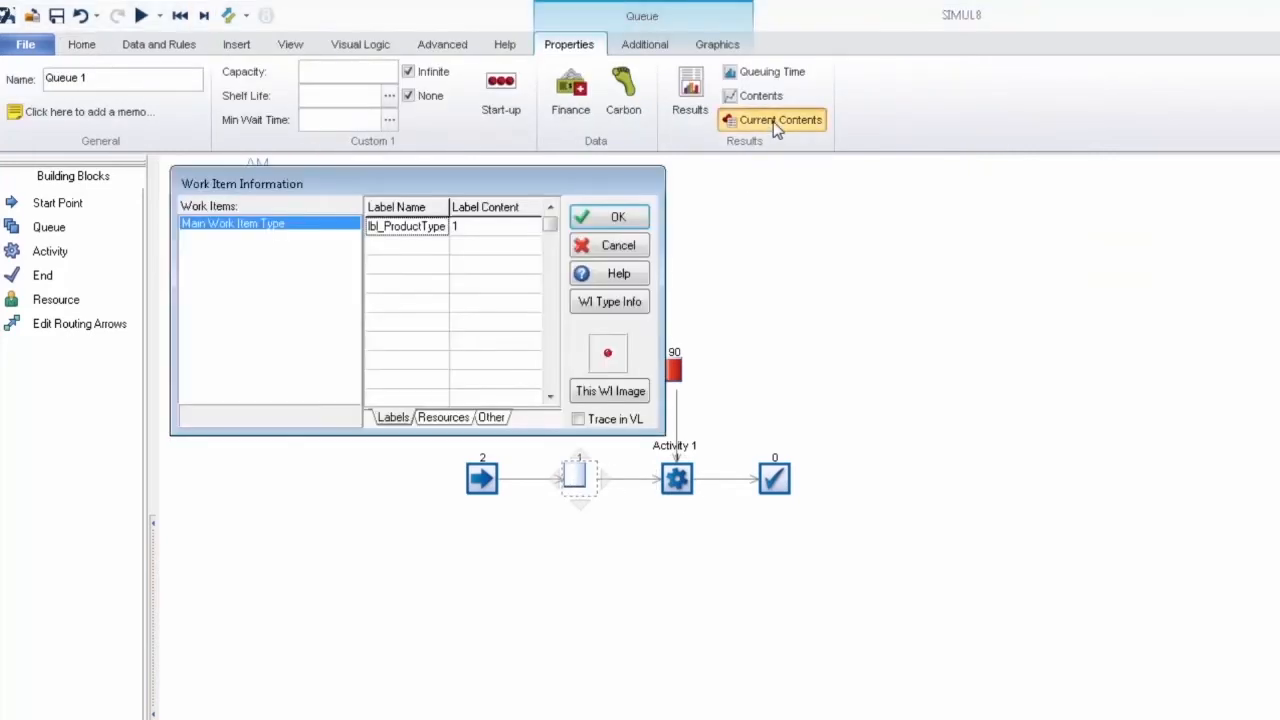
click(618, 218)
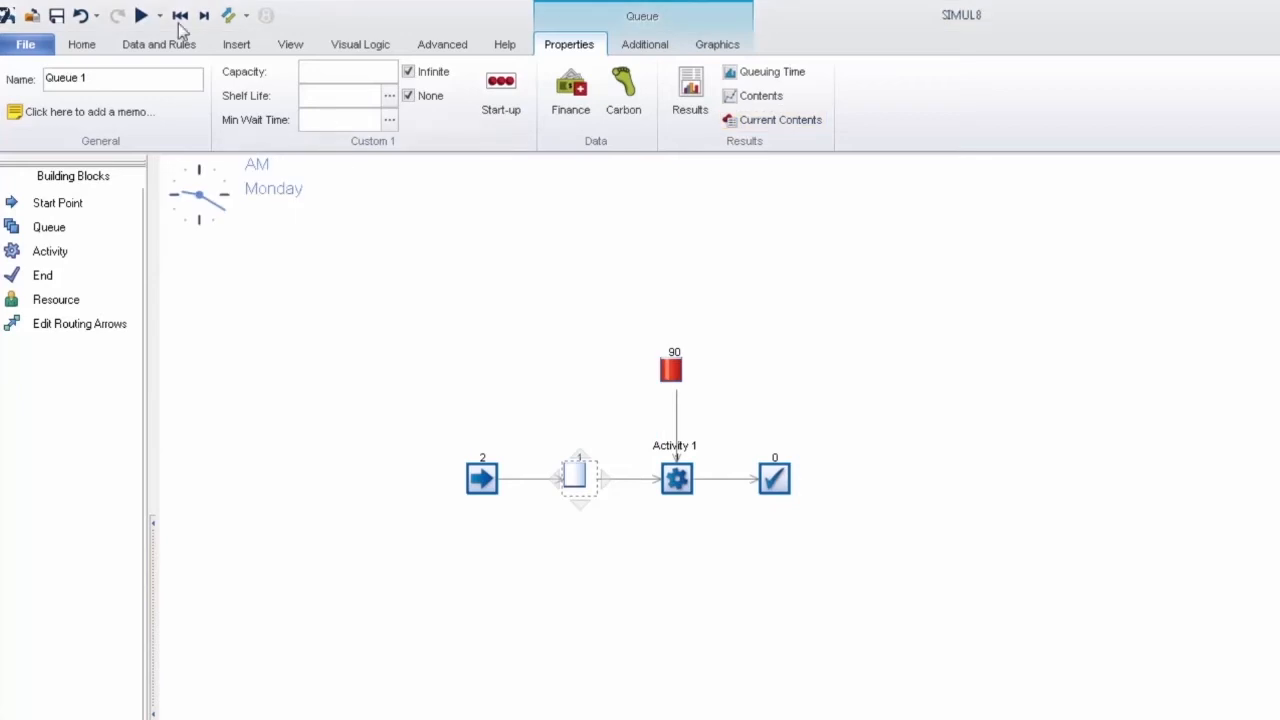
Step: Advance the simulation two steps and recheck the current contents of Activity 1 against the components collected
click(203, 18)
click(203, 18)
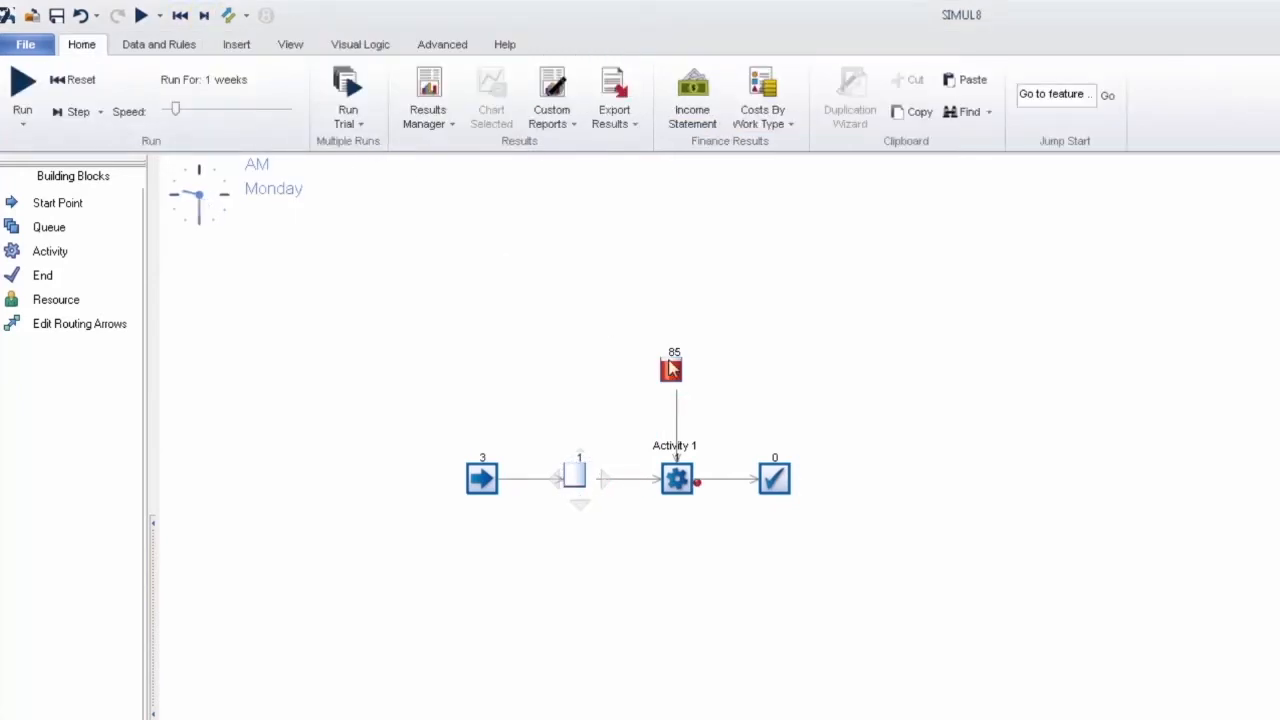
click(682, 485)
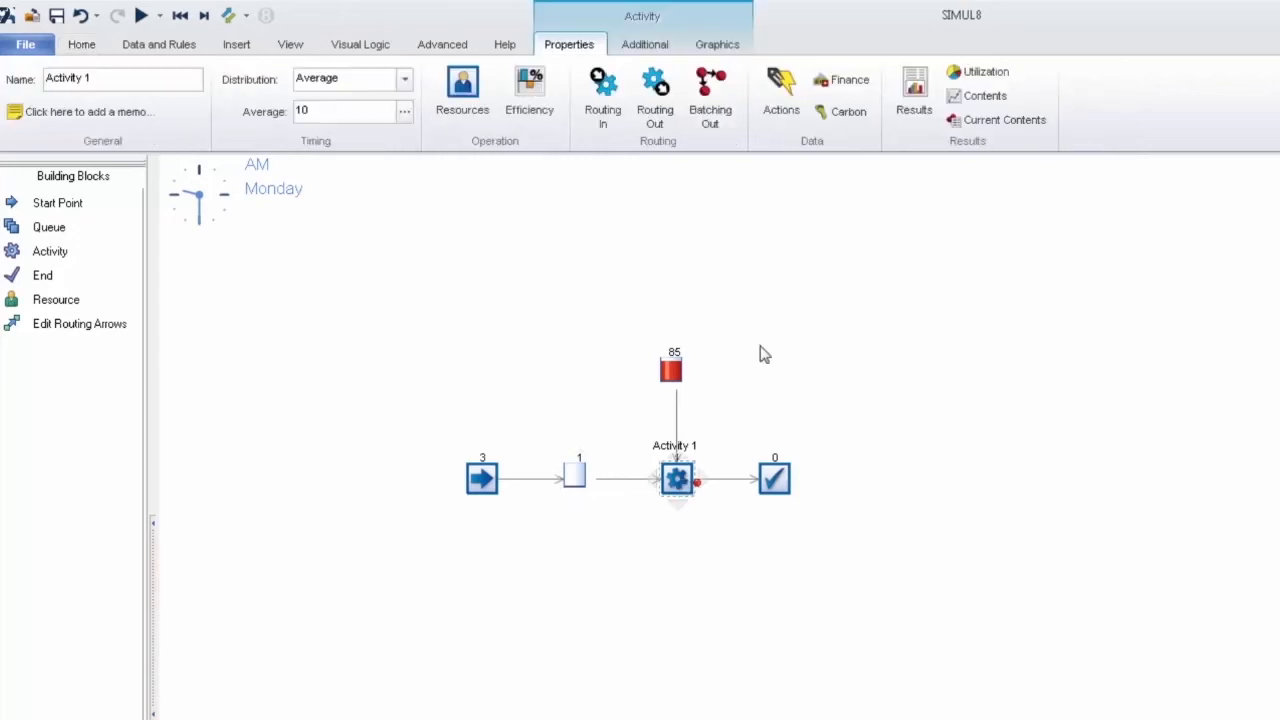
click(1000, 124)
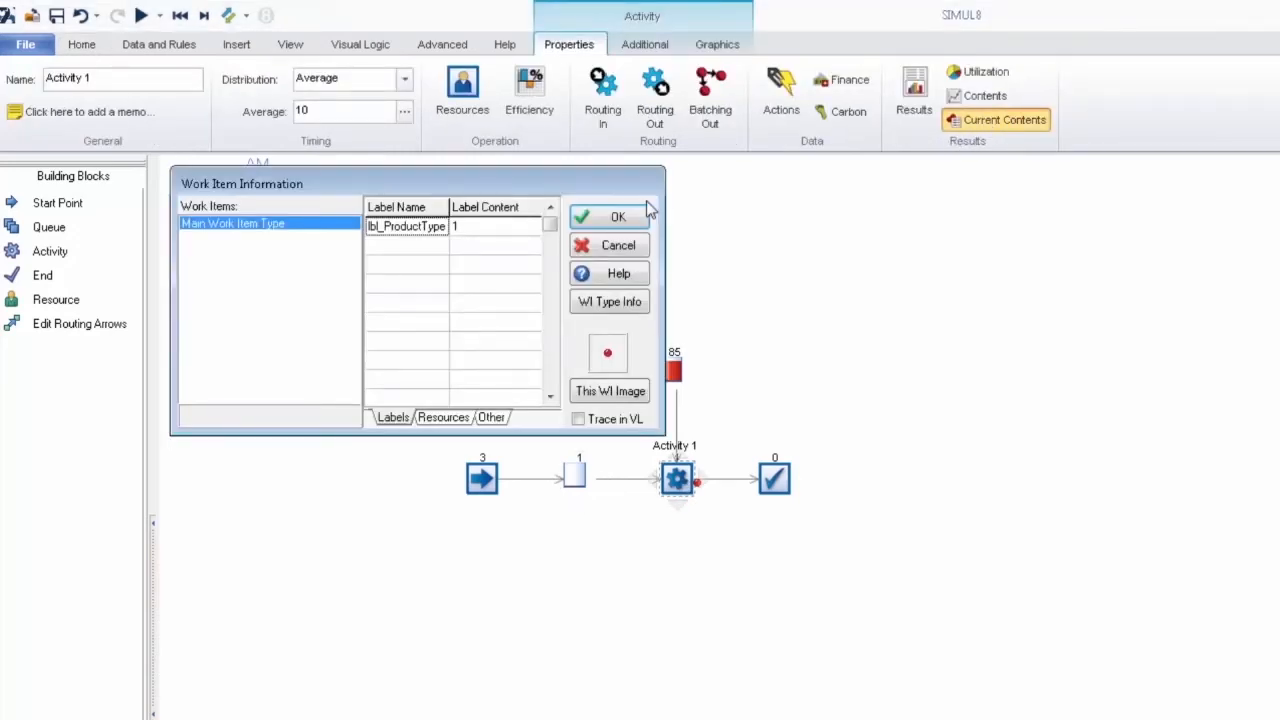
click(620, 218)
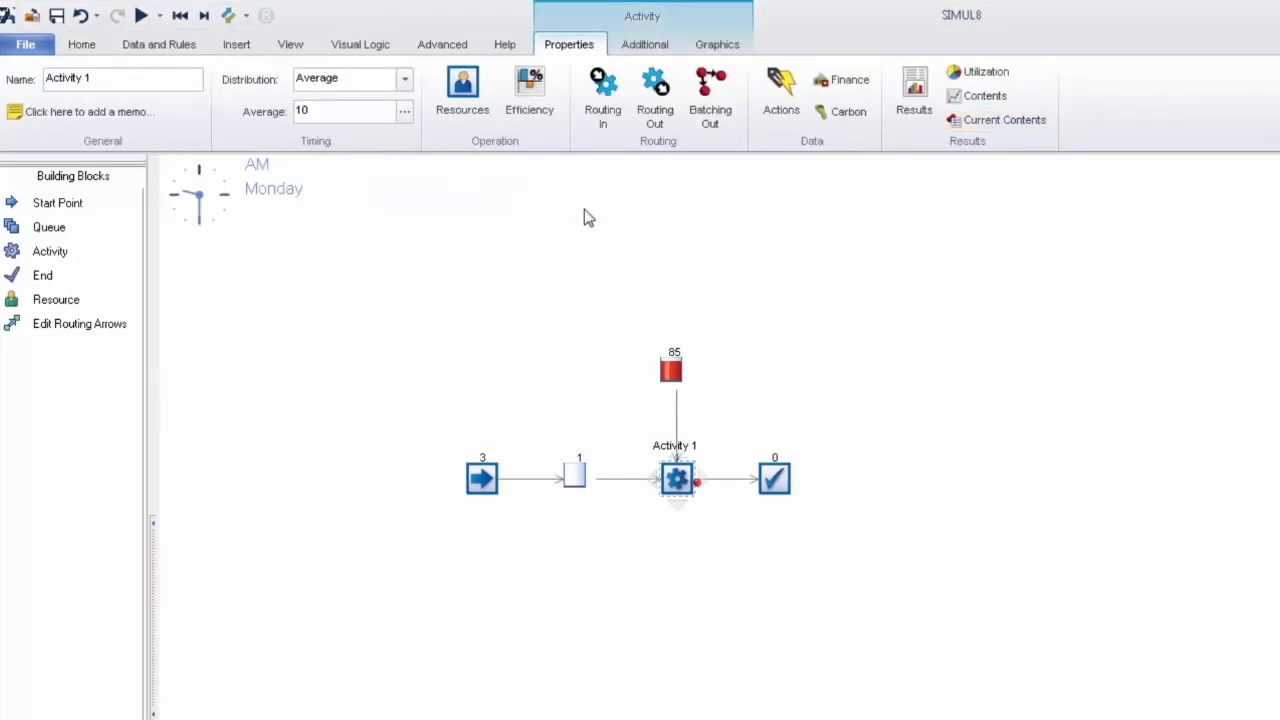
Step: Continue running the simulation until the component storage is used up, then pause and reset it
click(142, 16)
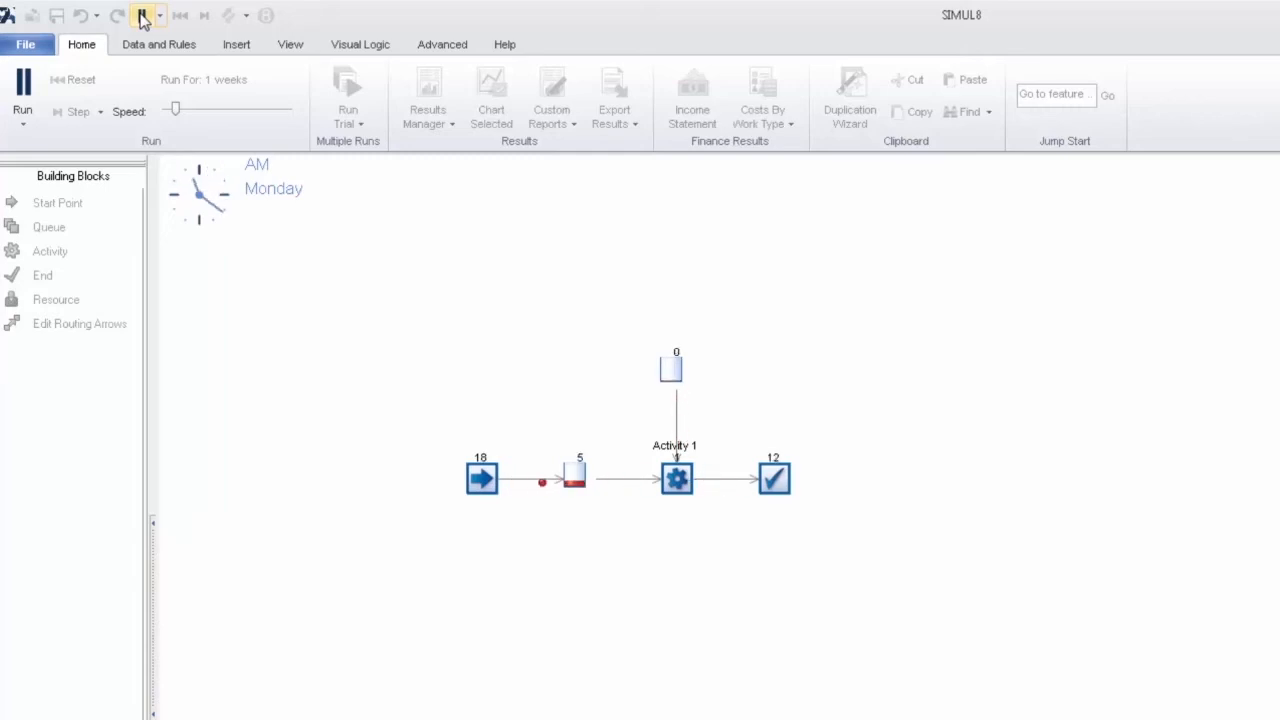
click(142, 16)
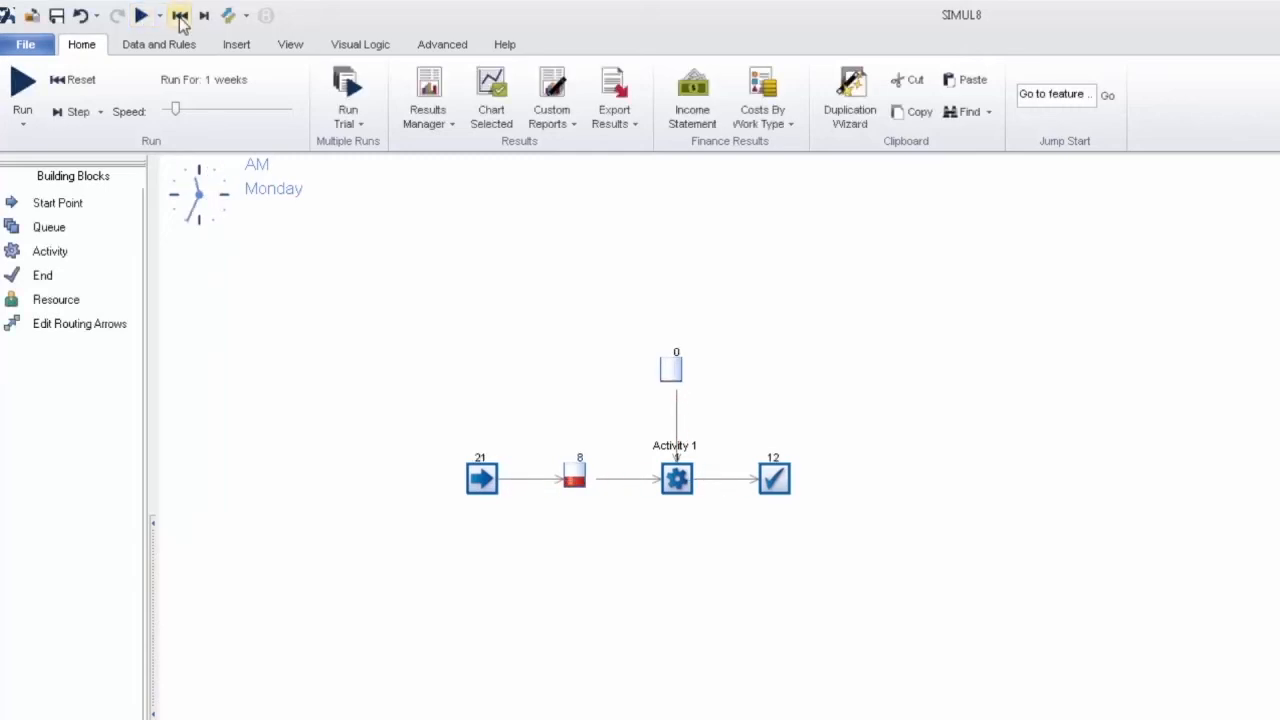
click(180, 16)
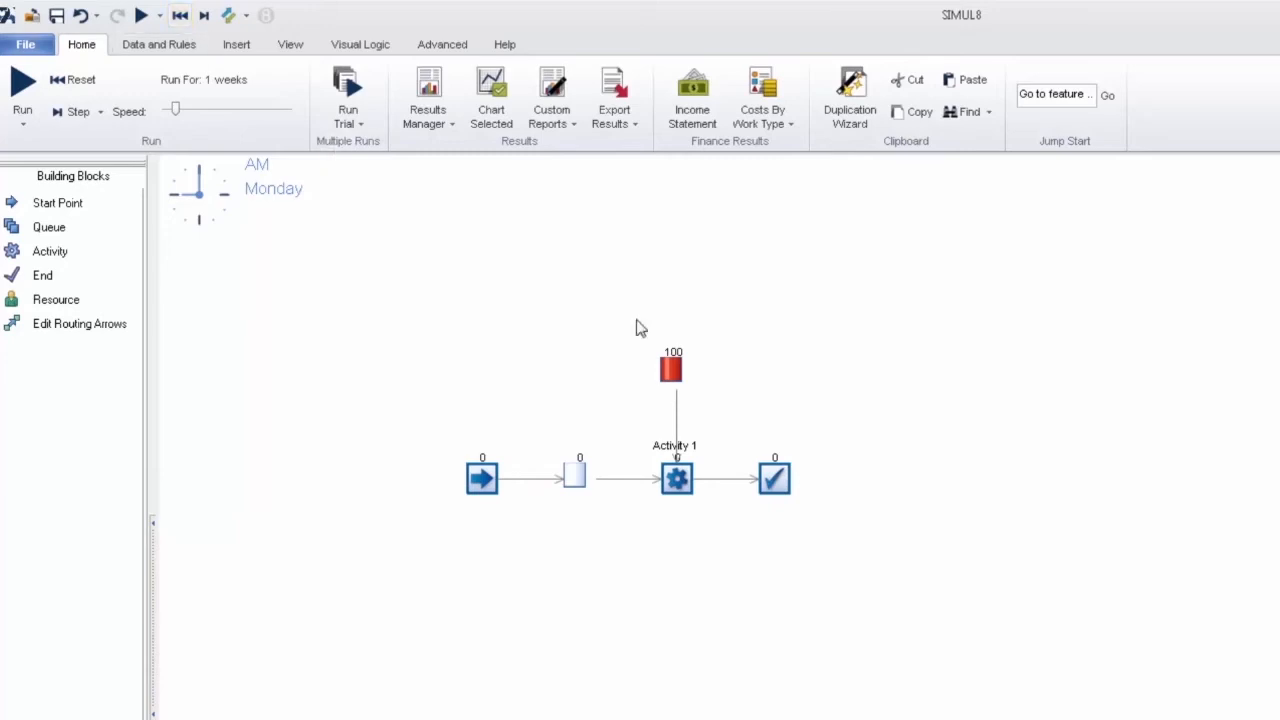
Step: Move Component Storage to the upper left of Activity 1 and duplicate it once with a location step of X 60 and Y 0
click(670, 368)
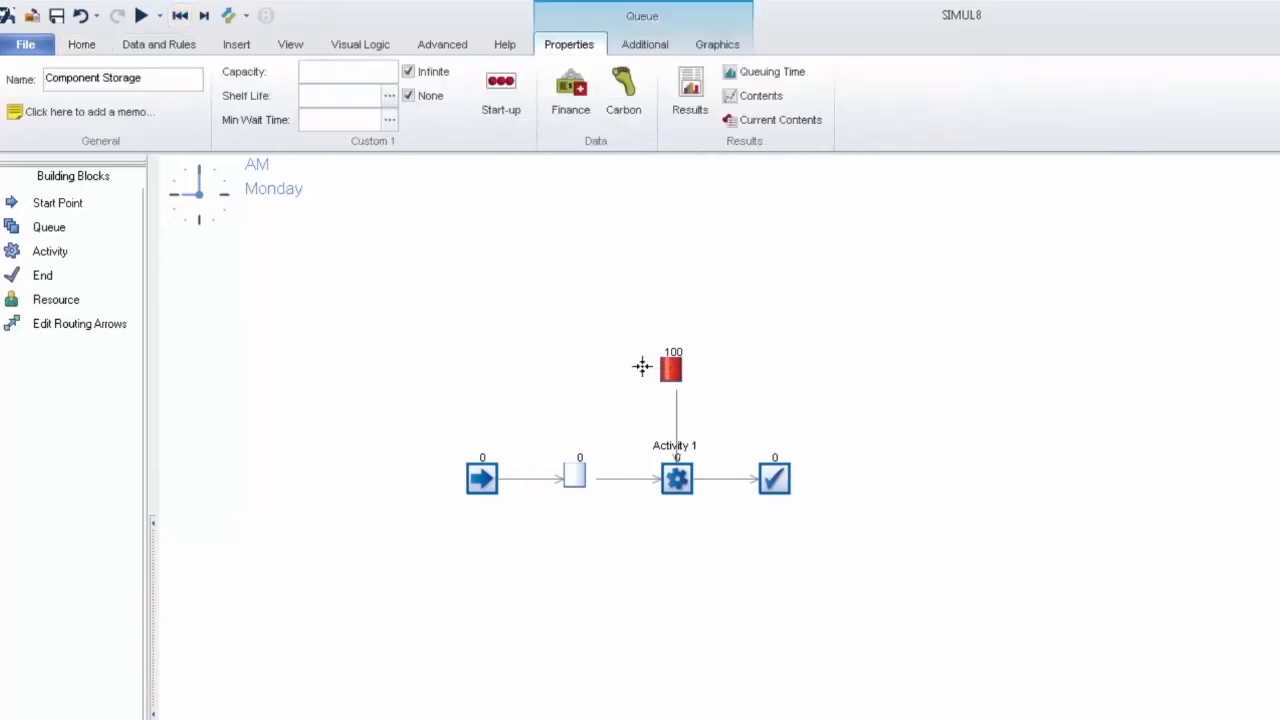
click(714, 358)
click(620, 376)
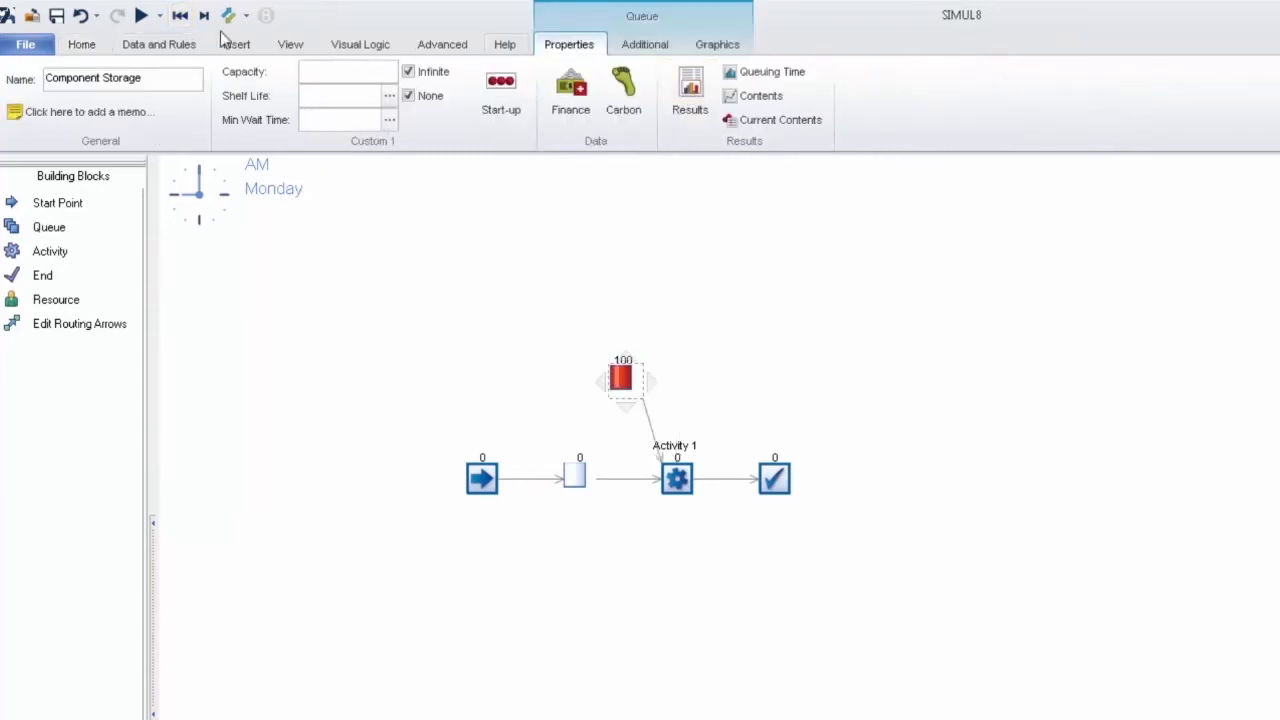
click(90, 46)
click(860, 110)
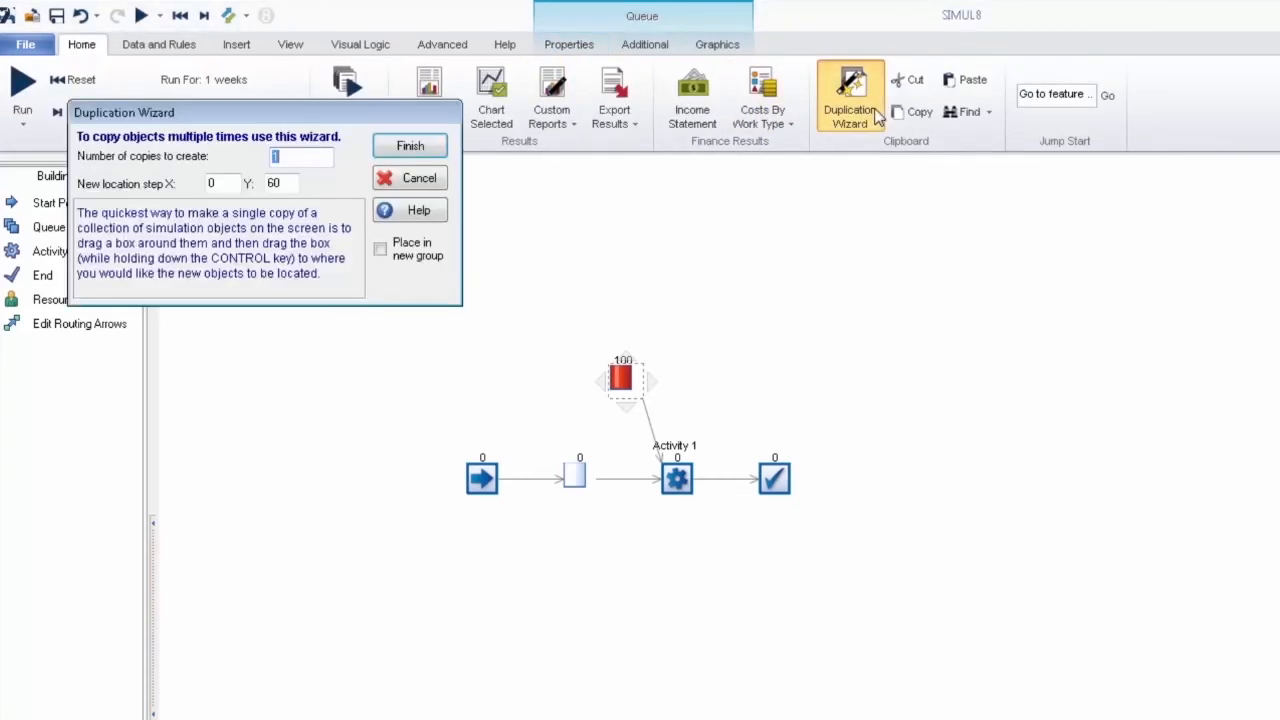
drag(238, 184, 176, 181)
text(60)
double_click(282, 183)
text(0)
click(420, 148)
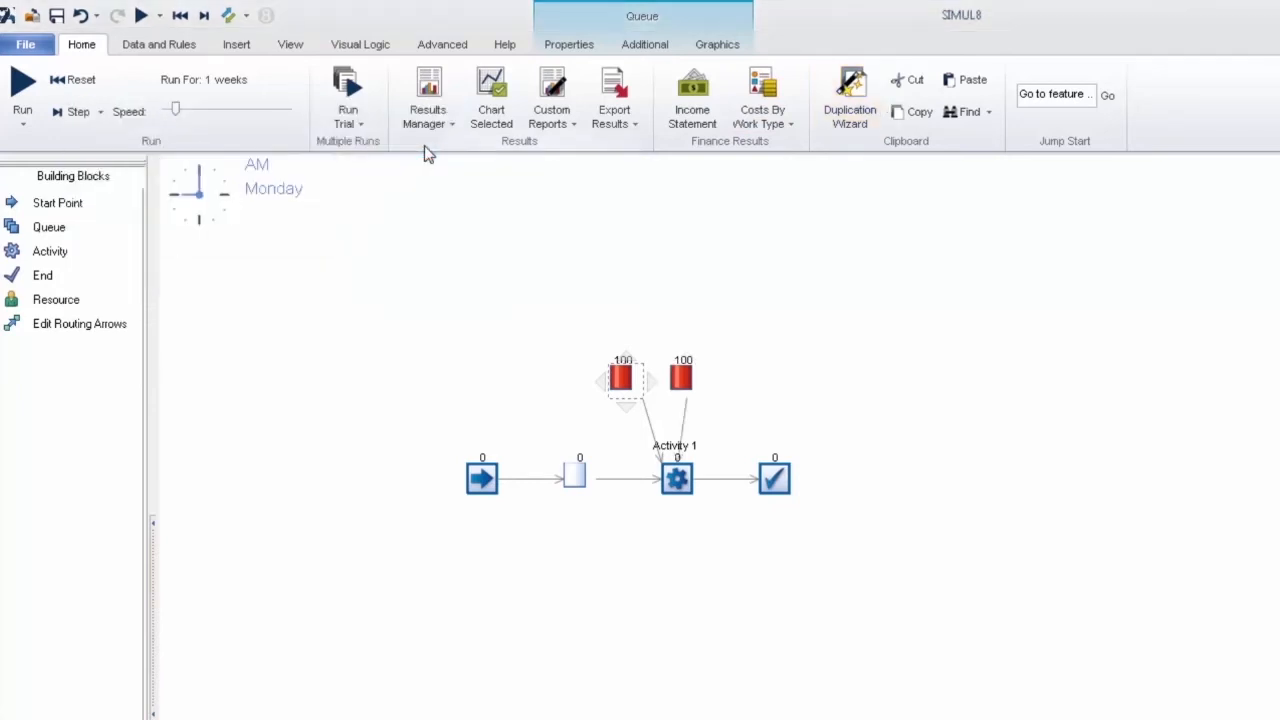
click(688, 377)
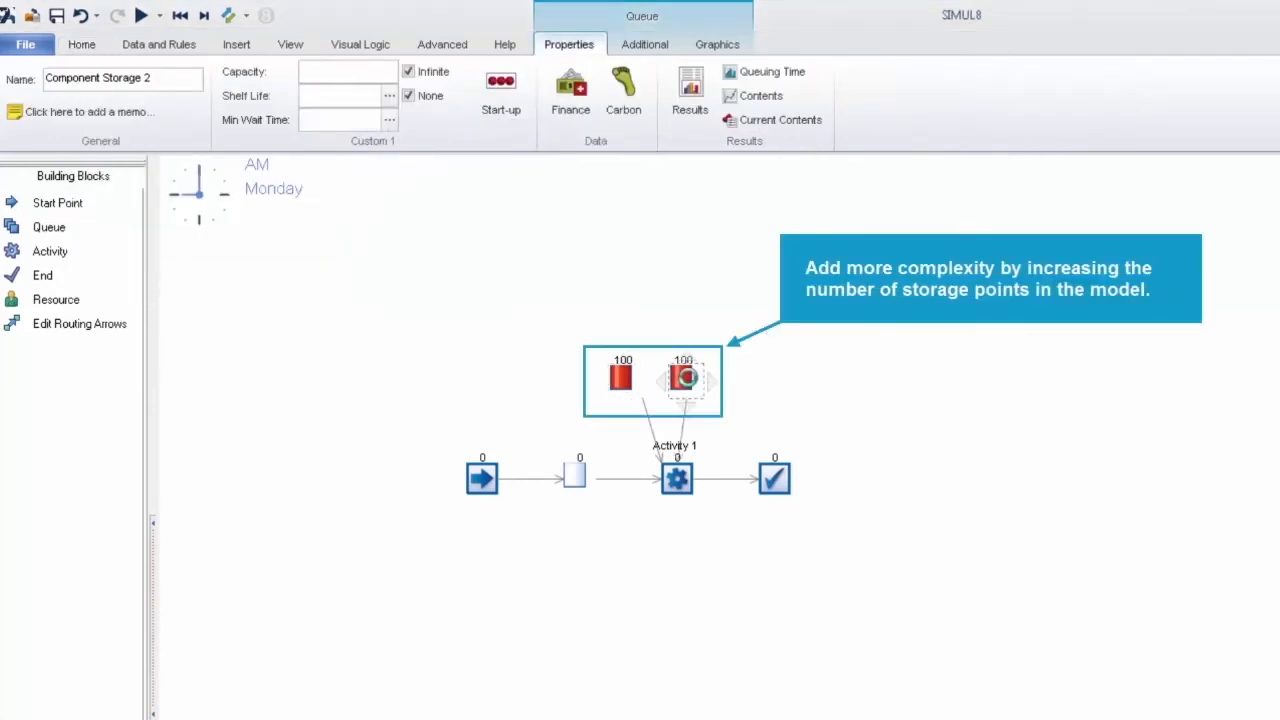
click(502, 346)
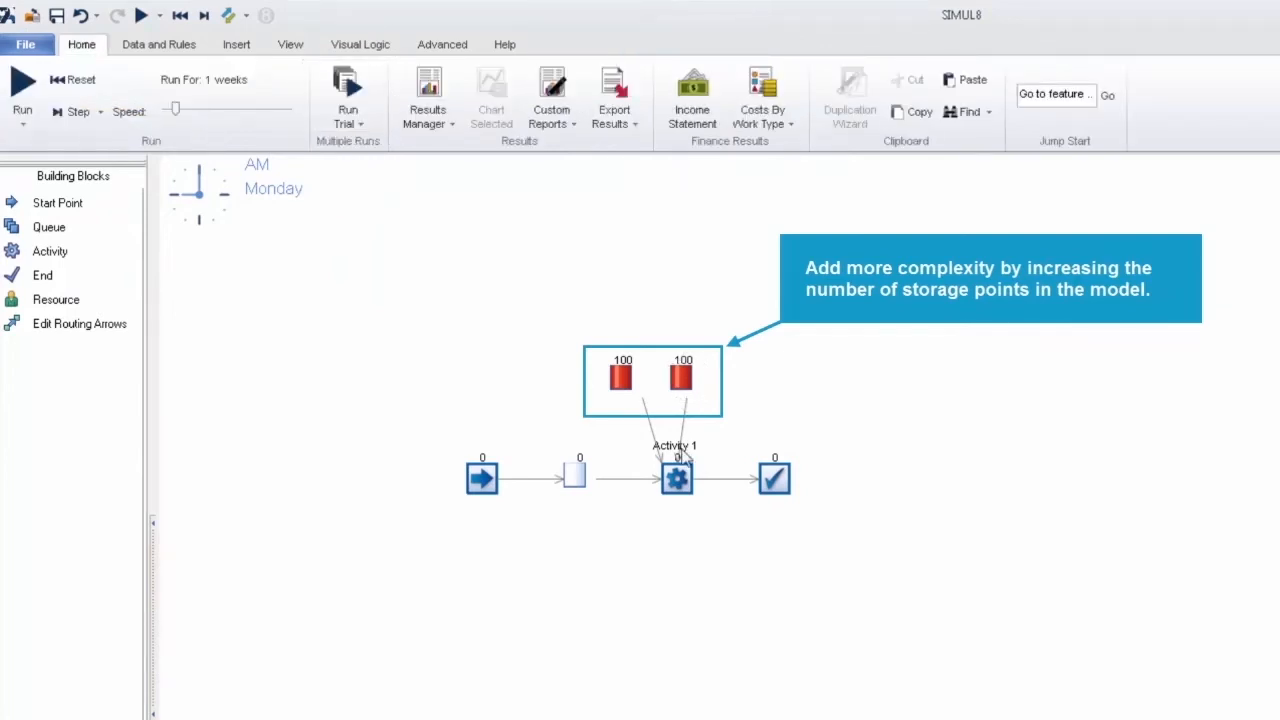
Step: View the collect spreadsheet of Activity 1's incoming routing, widen column C and enter the heading Component Storage 2 in D1
click(677, 478)
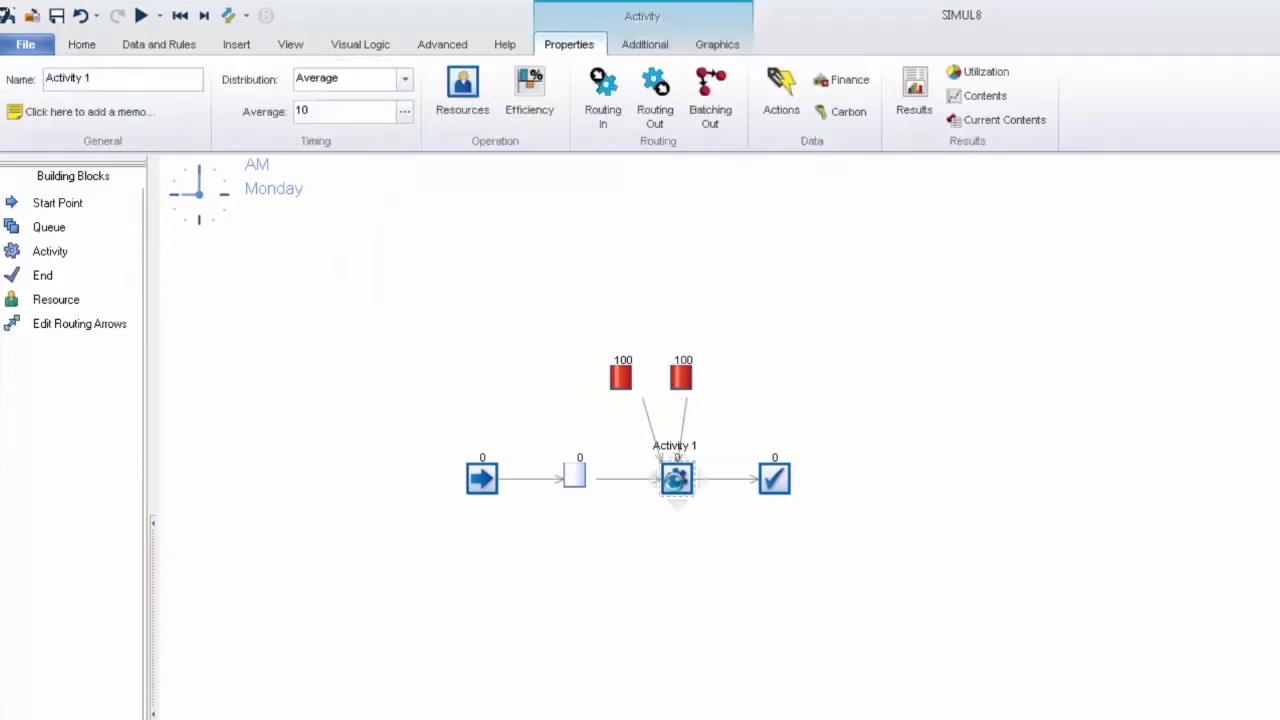
click(599, 100)
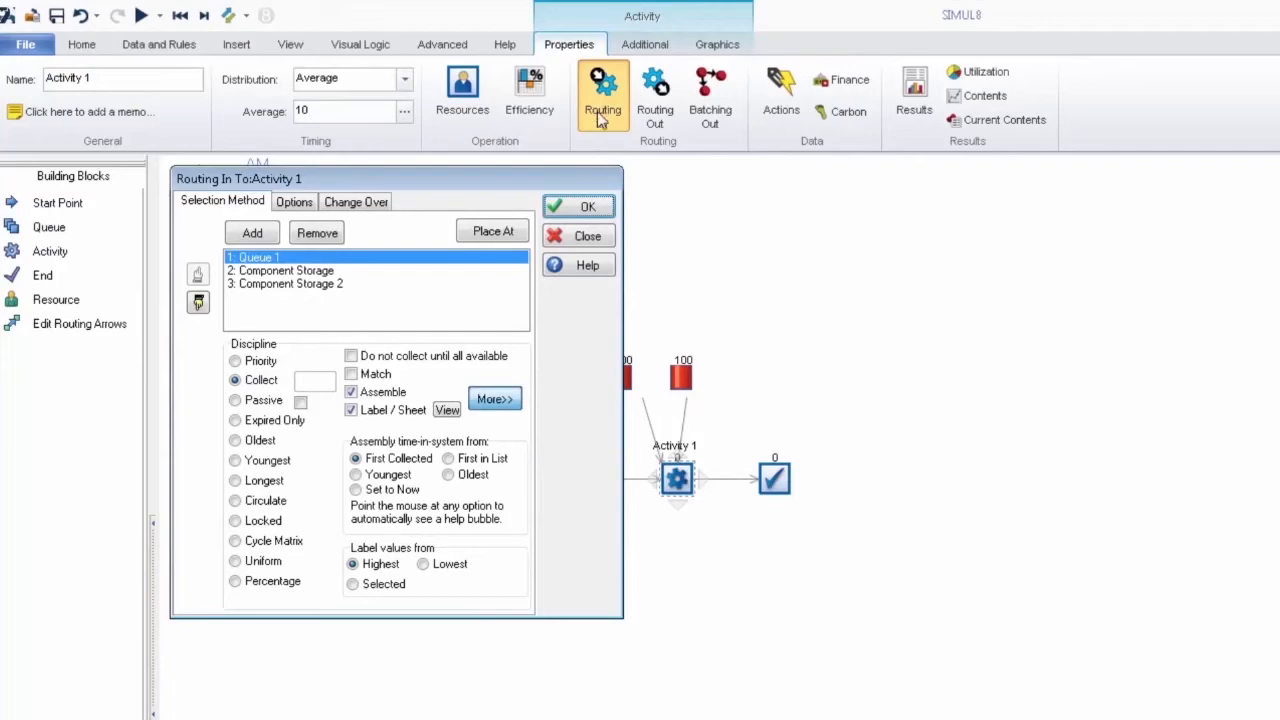
click(453, 413)
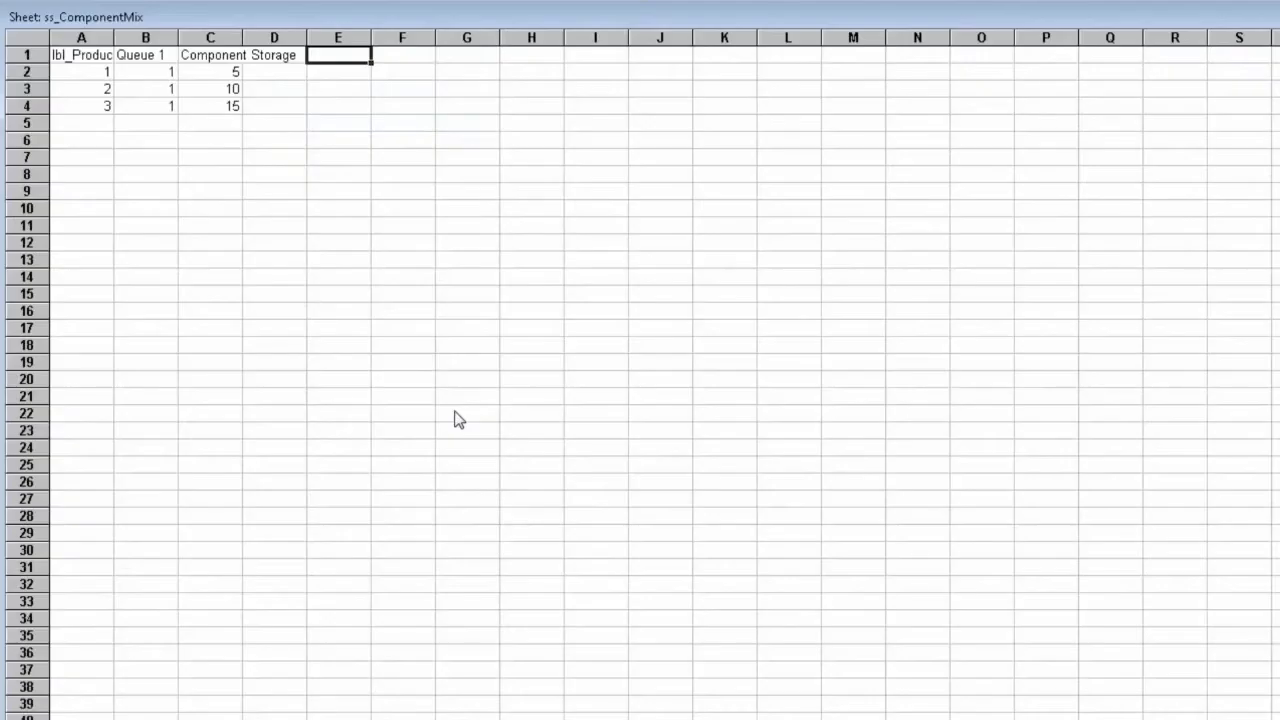
double_click(243, 33)
click(328, 57)
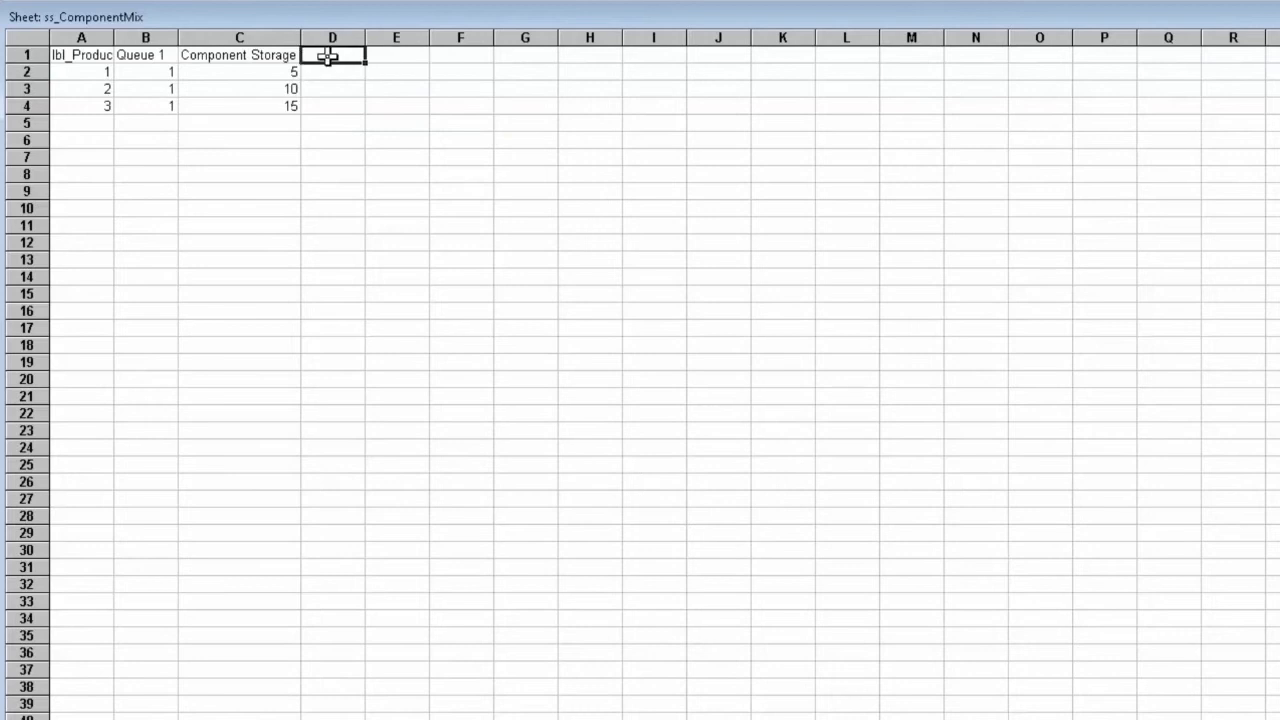
text(Component Storag)
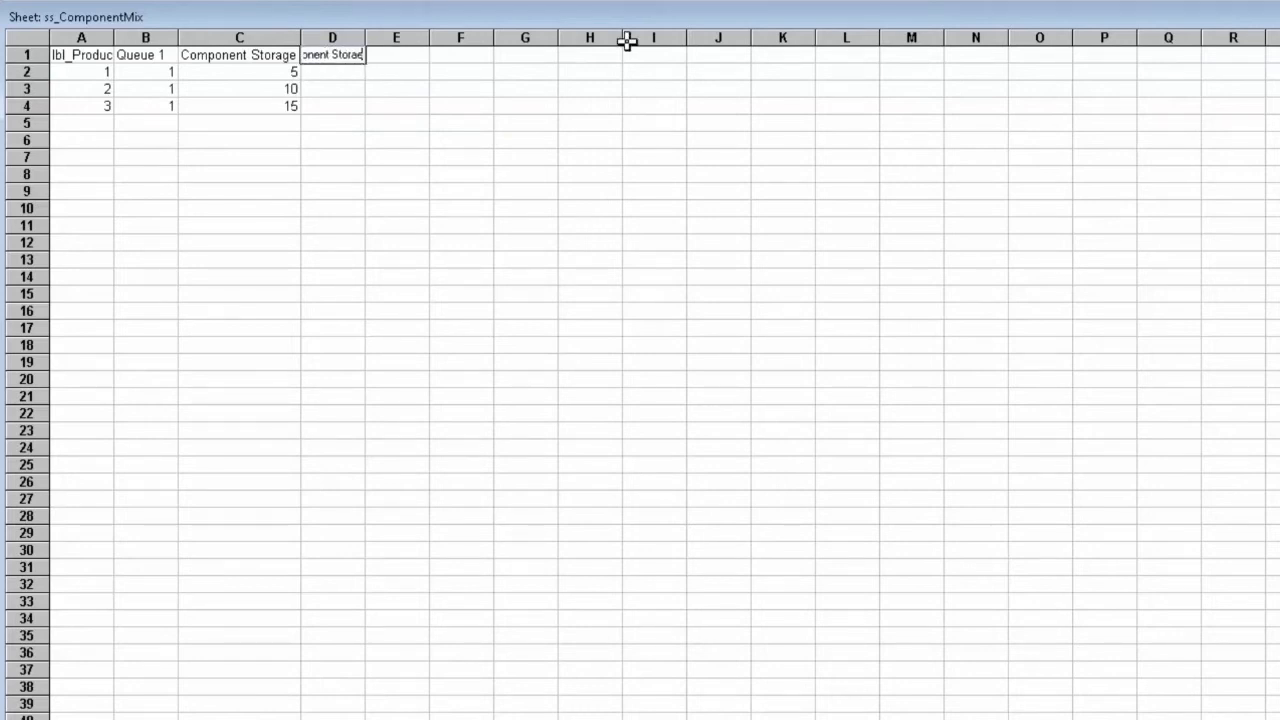
text(e 2)
key(Return)
Step: Enter Component Storage 2 collect values of 0, 0 and 5 for product types 1 to 3 and accept the routing settings
text(0)
key(Return)
text(0)
key(Return)
text(5)
key(Return)
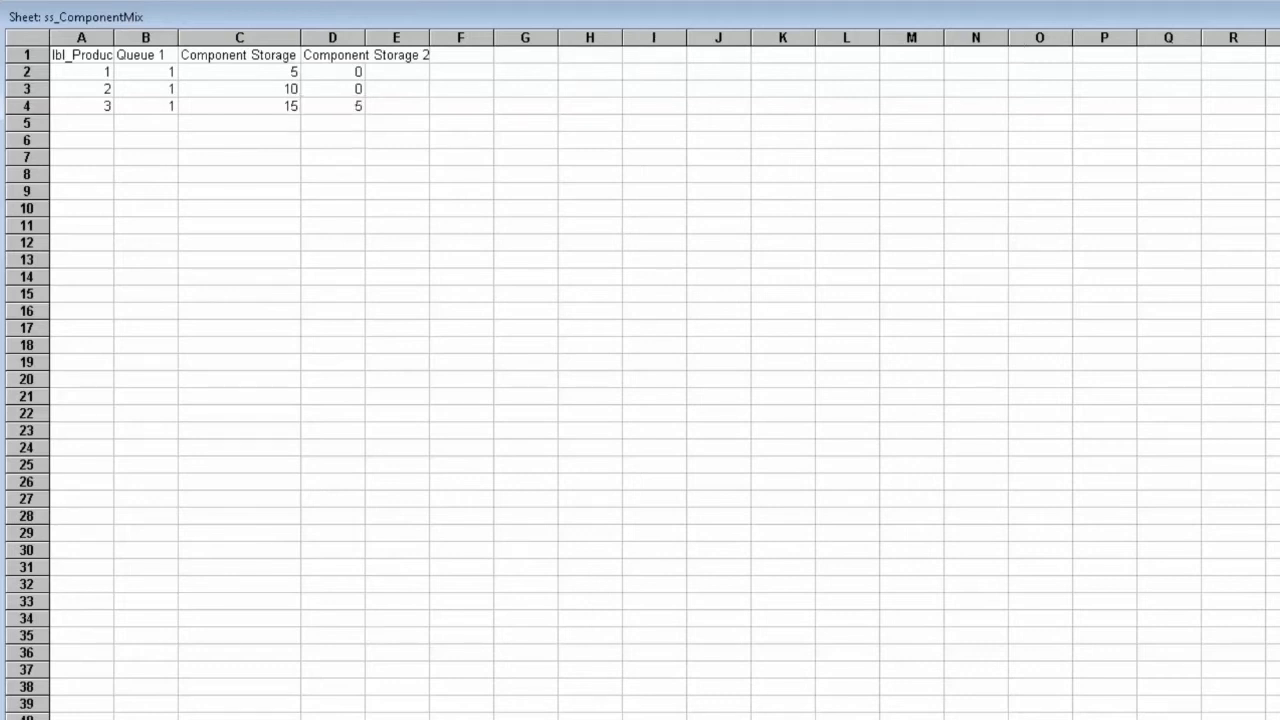
click(1270, 16)
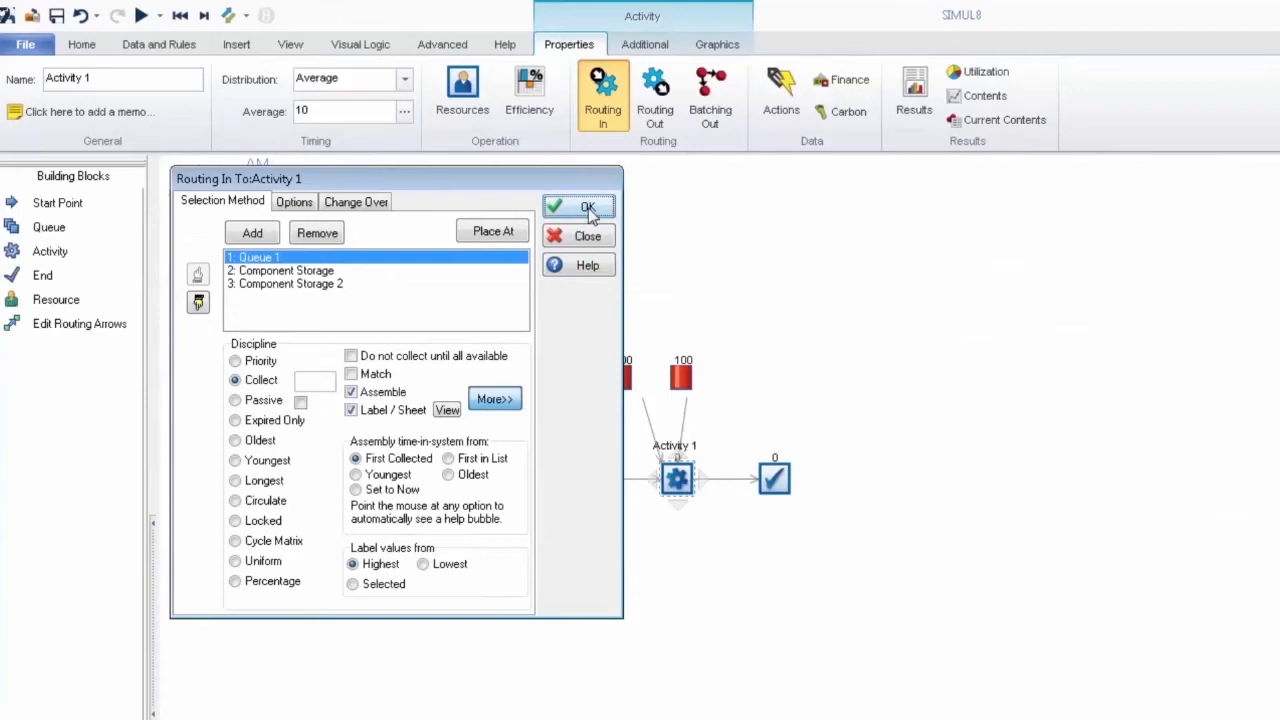
click(589, 209)
click(496, 240)
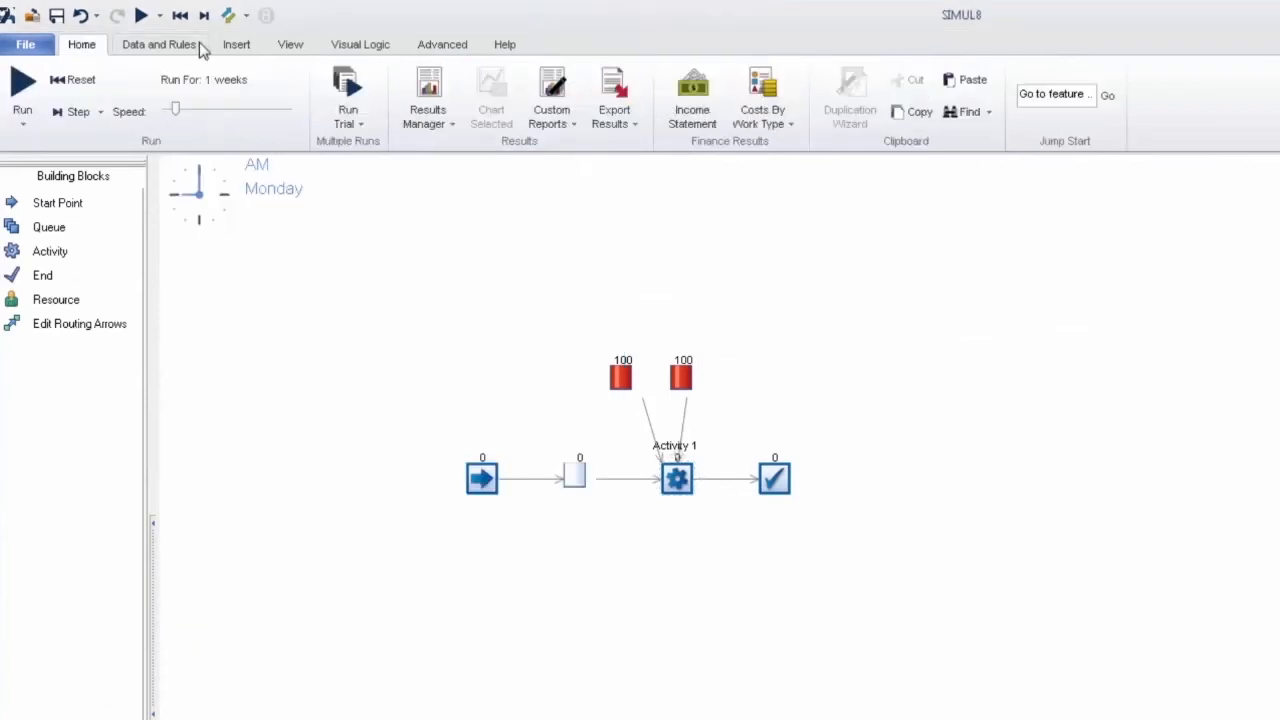
Step: Run the simulation with both storage points to watch their components being collected, then pause it
click(142, 16)
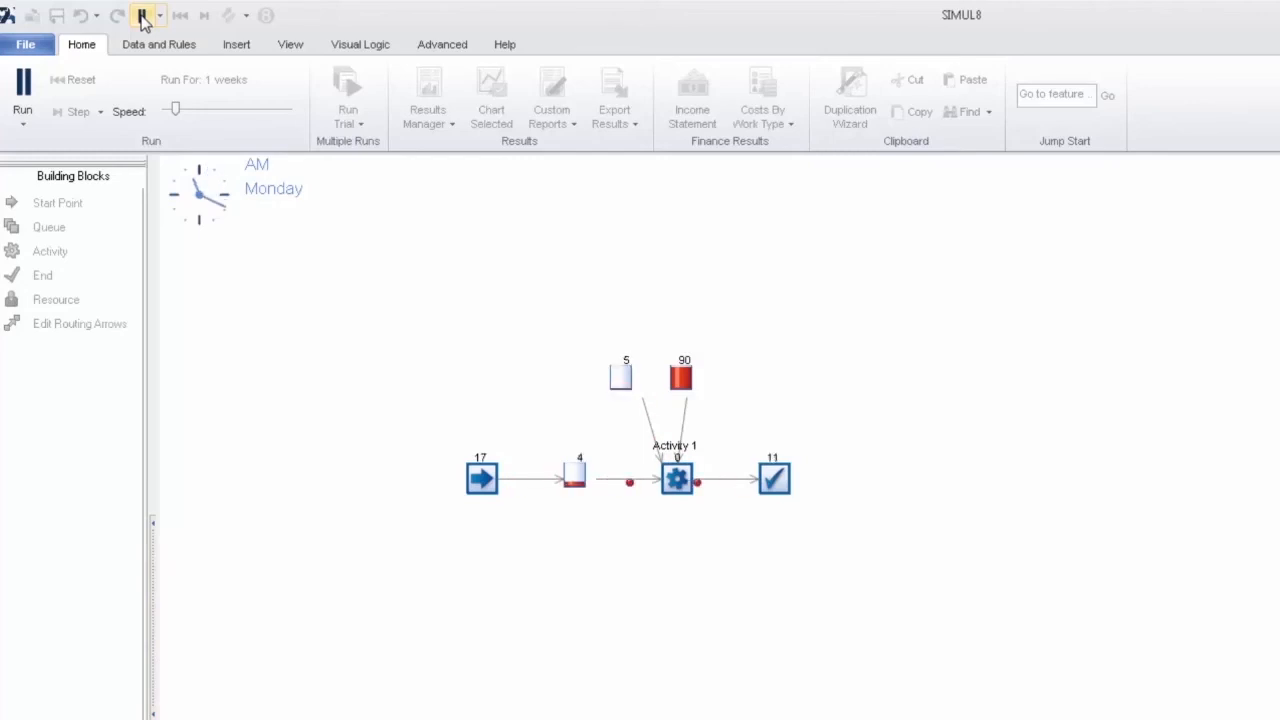
click(143, 16)
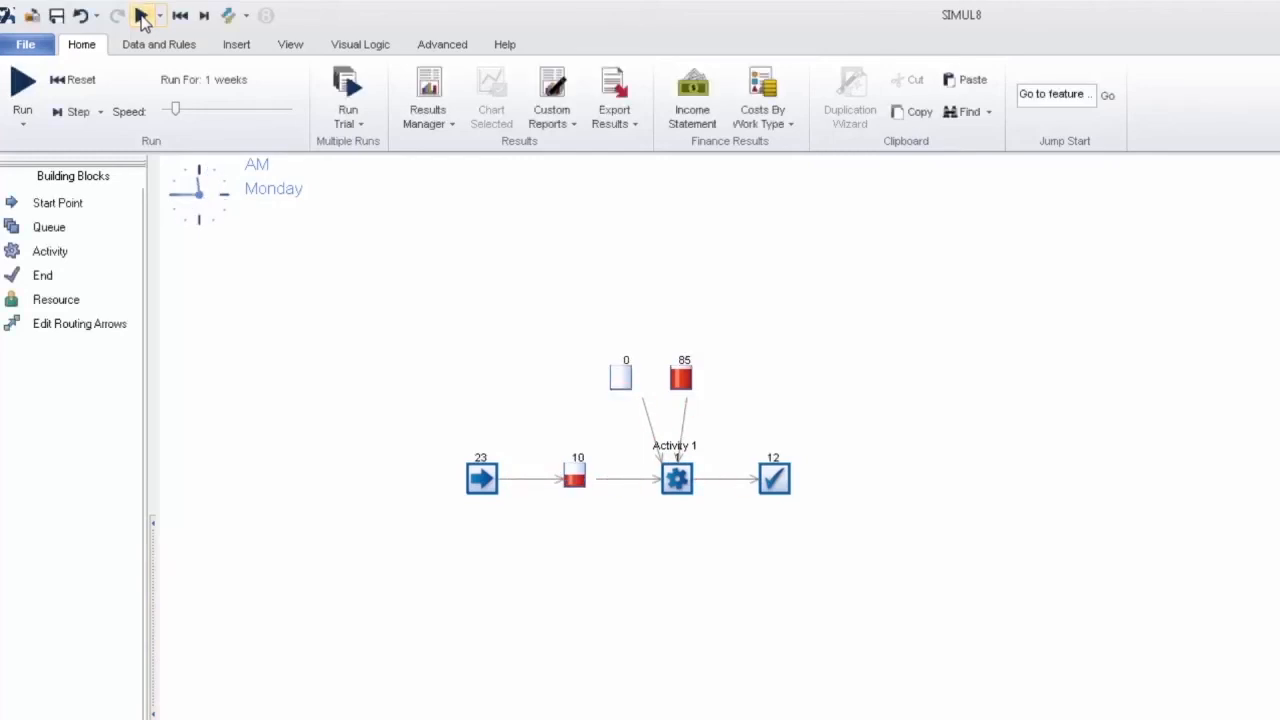